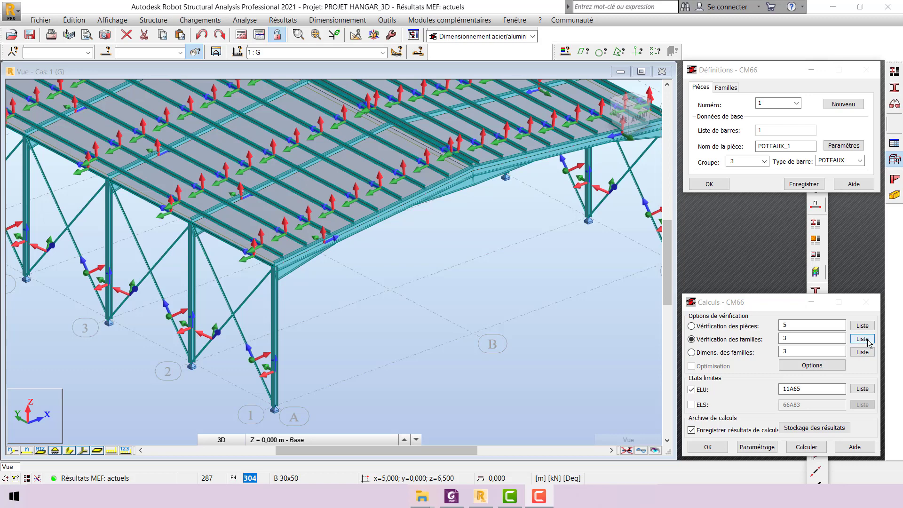
- Run the ELU verification for the PANNES DE RIVE family using load cases 11A65
click(867, 342)
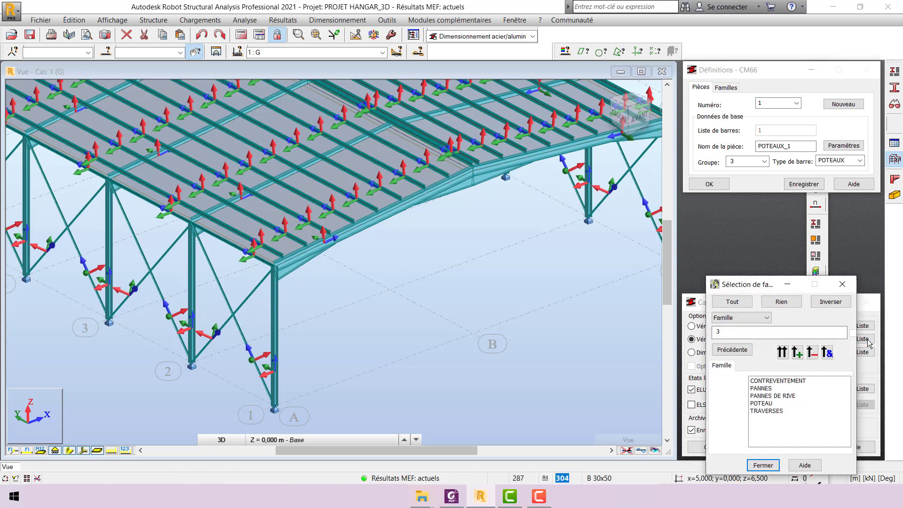
click(775, 397)
click(782, 354)
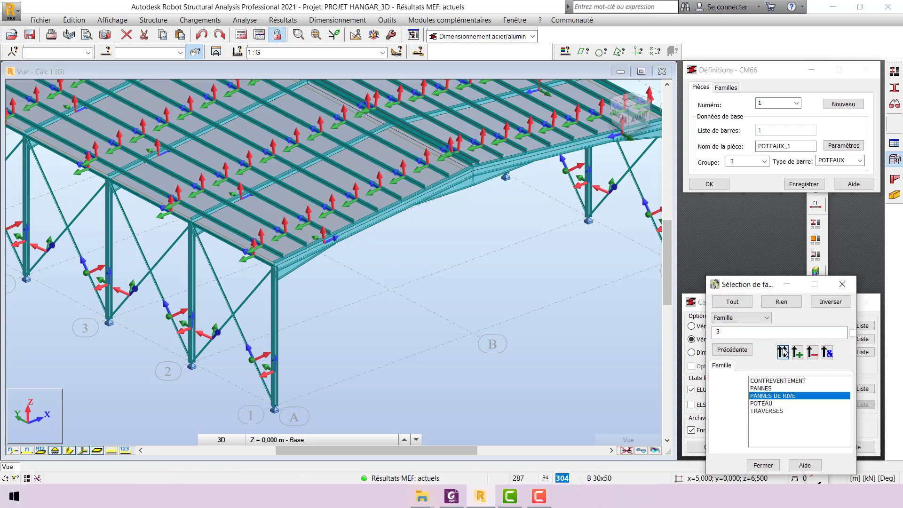
click(841, 285)
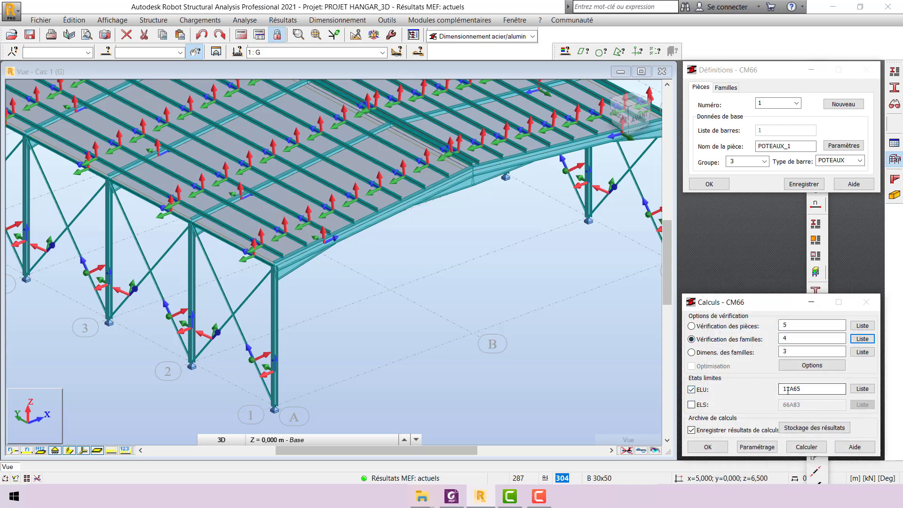
click(815, 391)
click(806, 447)
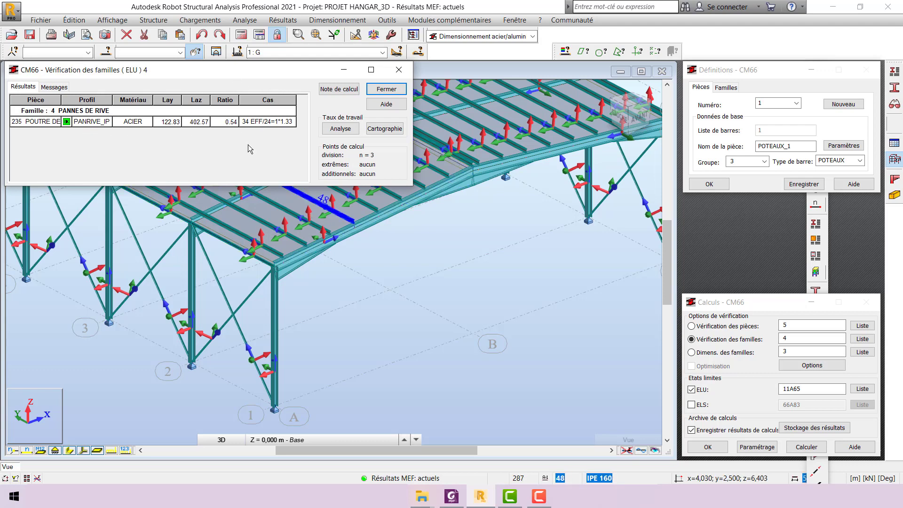
- View the edge purlin's work ratio in the global bar analysis with an upper limit of 1, then close the chart
click(355, 130)
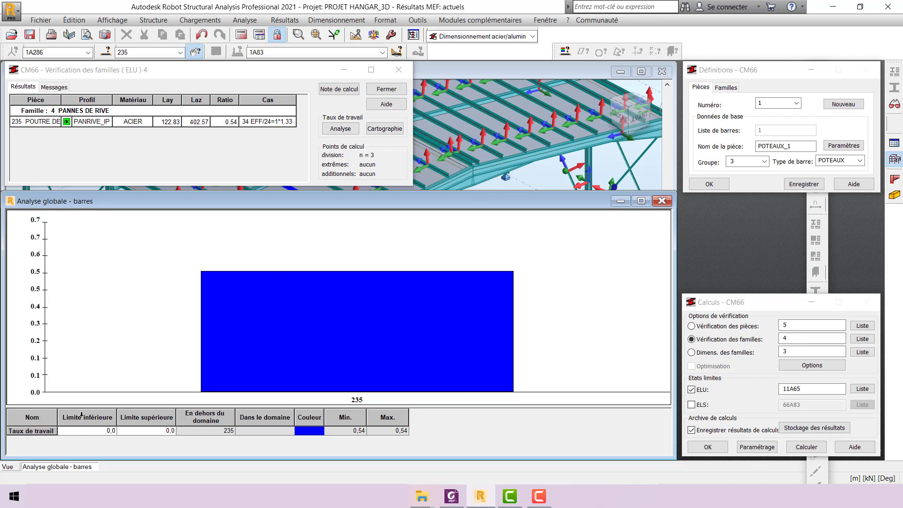
click(170, 431)
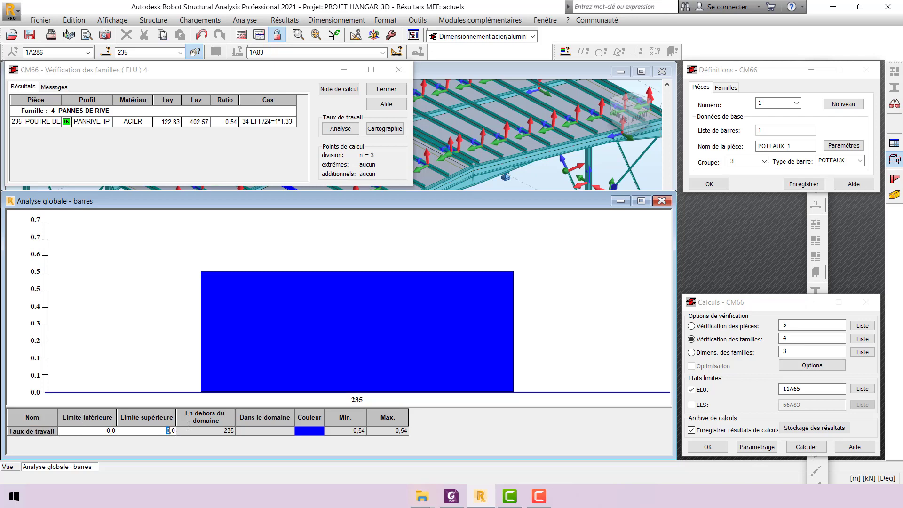
drag(188, 426, 191, 425)
text(1)
key(Return)
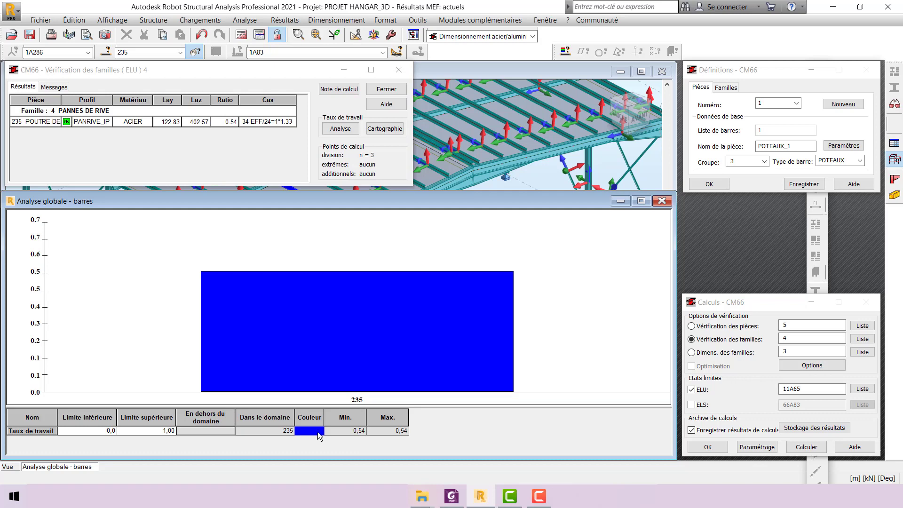
click(282, 428)
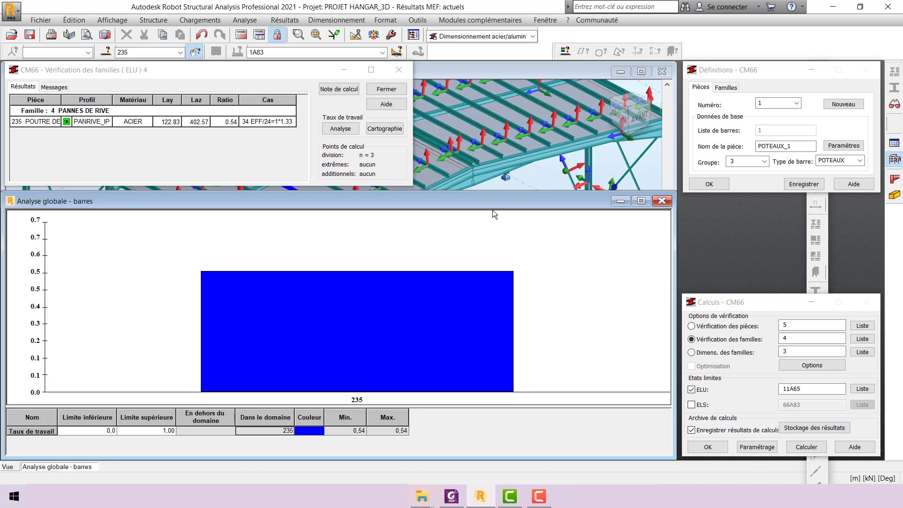
drag(490, 203, 490, 149)
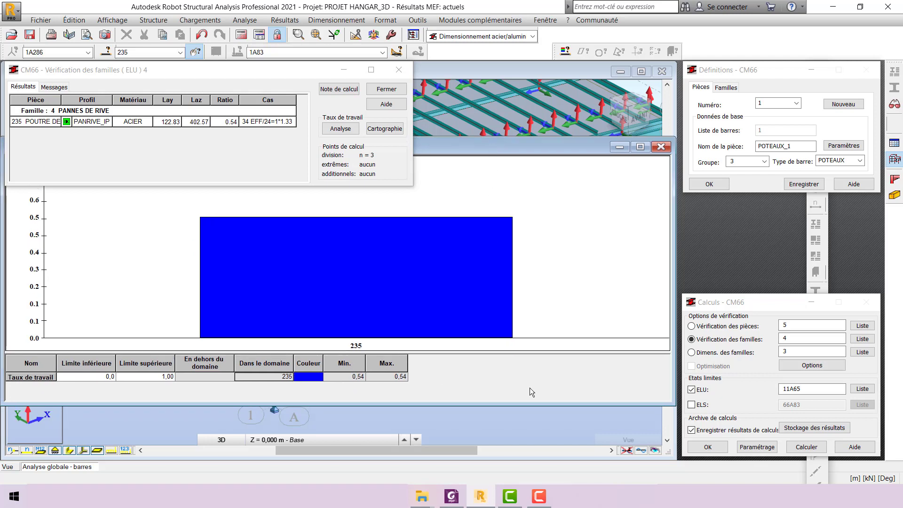
drag(538, 407, 476, 421)
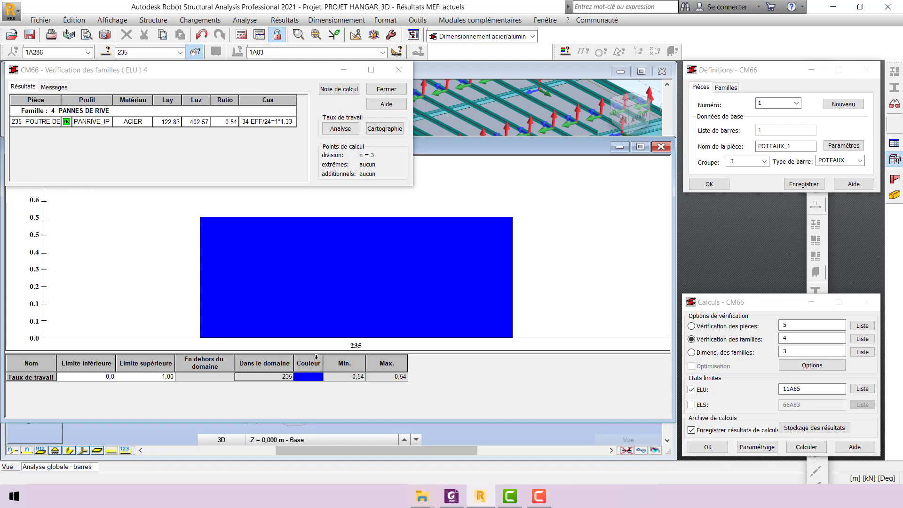
click(660, 147)
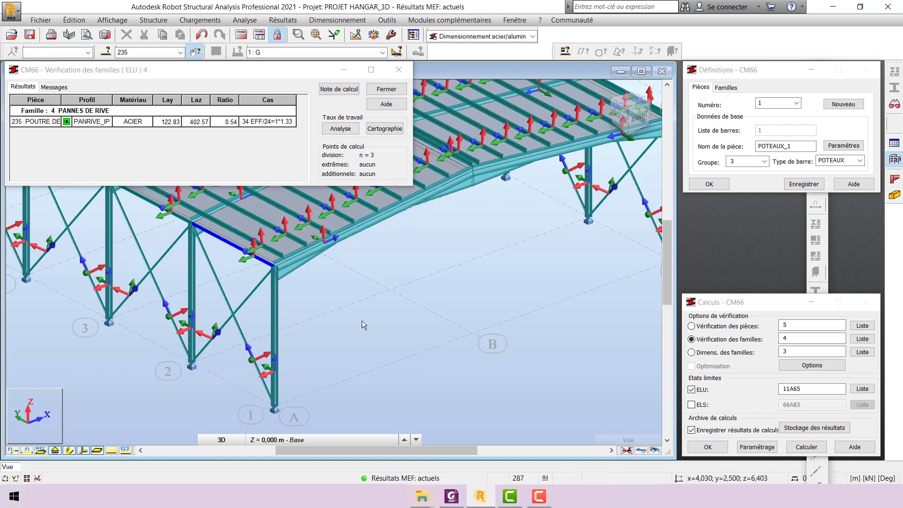
- Close the verification results and save them in the archive as "Vérification des familles ( ELU ) 4 PANNES DE RIVE"
scroll(362, 320, down, 2)
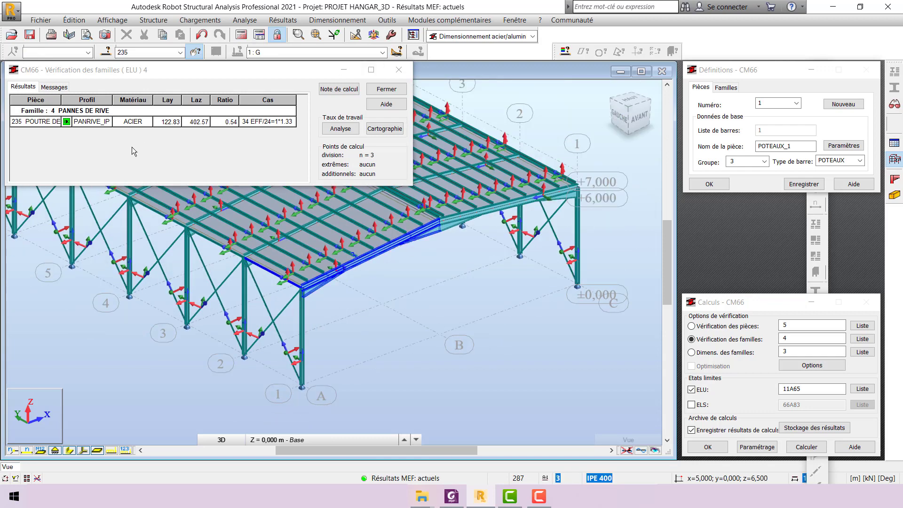
click(399, 70)
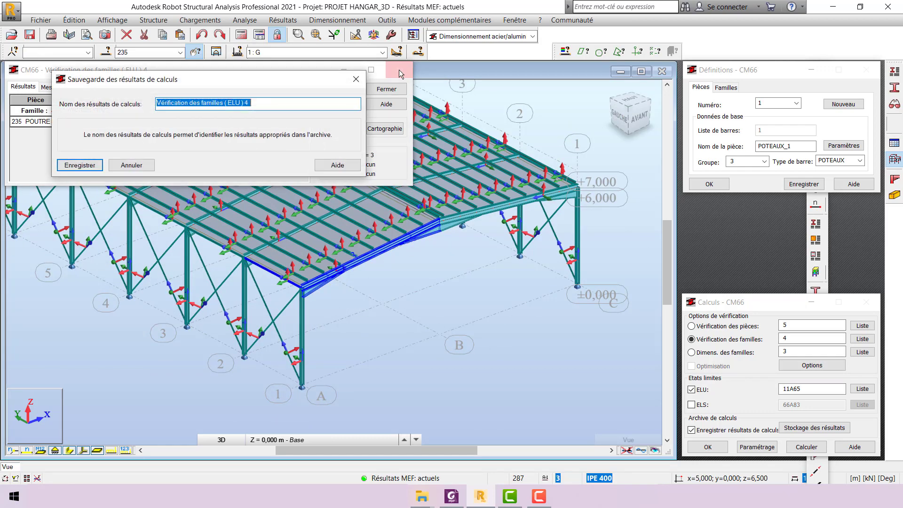
click(267, 103)
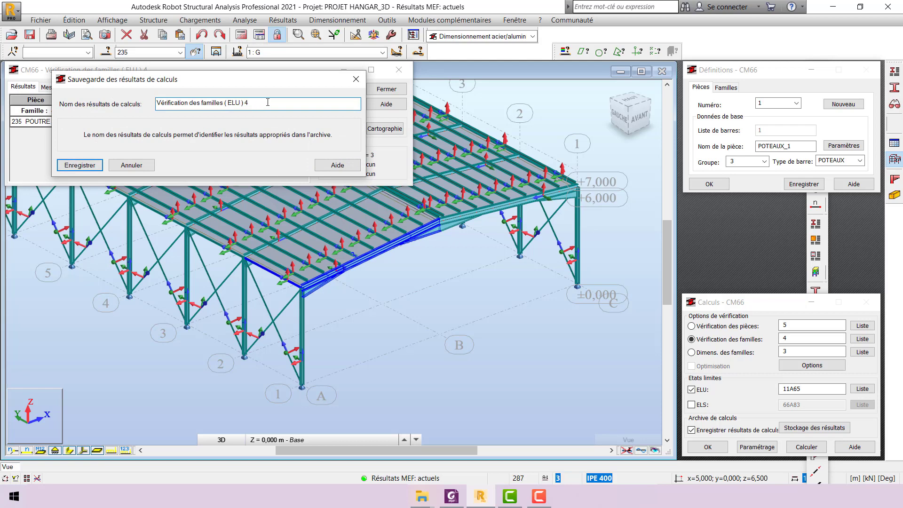
drag(268, 103, 127, 103)
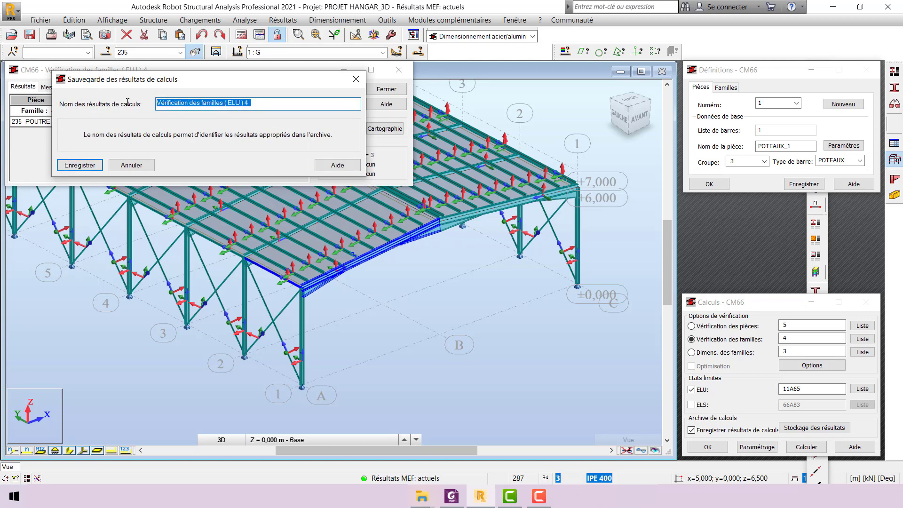
click(250, 103)
text(P)
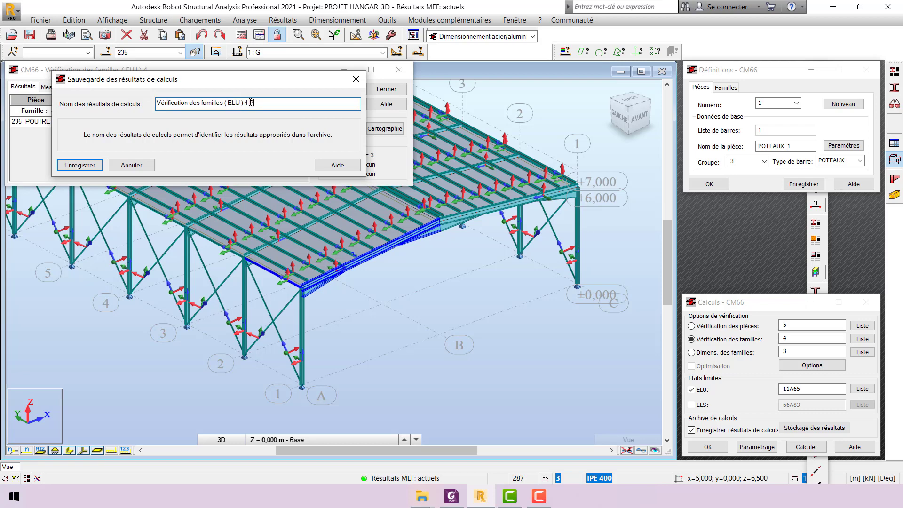
text(ANNES DE RIVE)
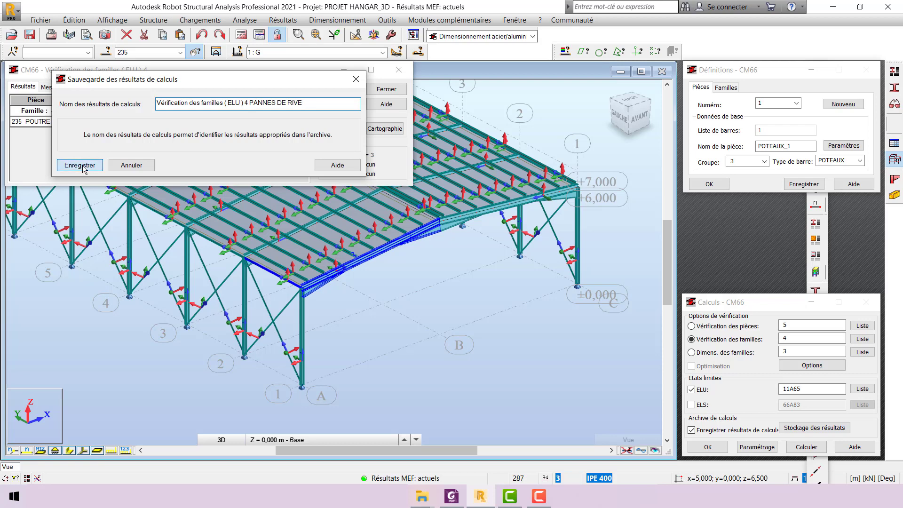
click(80, 165)
- Reopen the archived PANNES DE RIVE verification, review the simplified and detailed results of member 235, and close them
scroll(254, 318, up, 5)
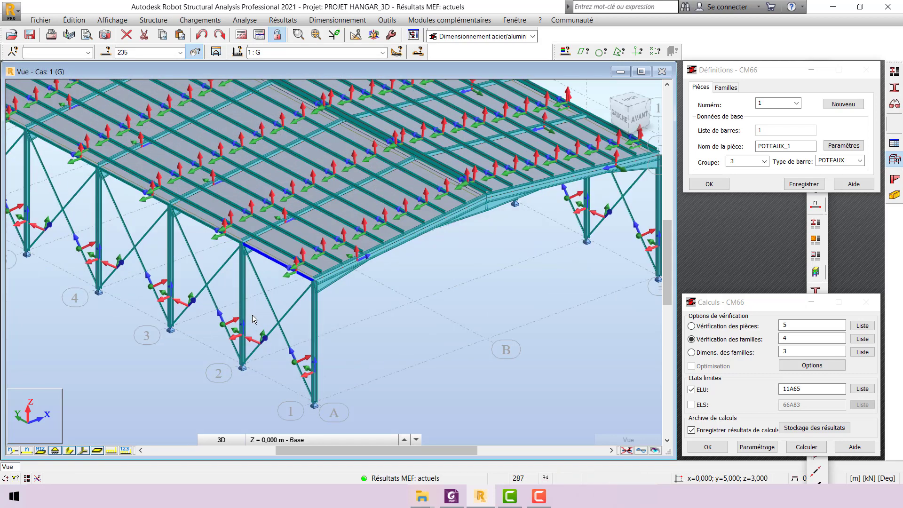
scroll(387, 289, down, 4)
click(841, 430)
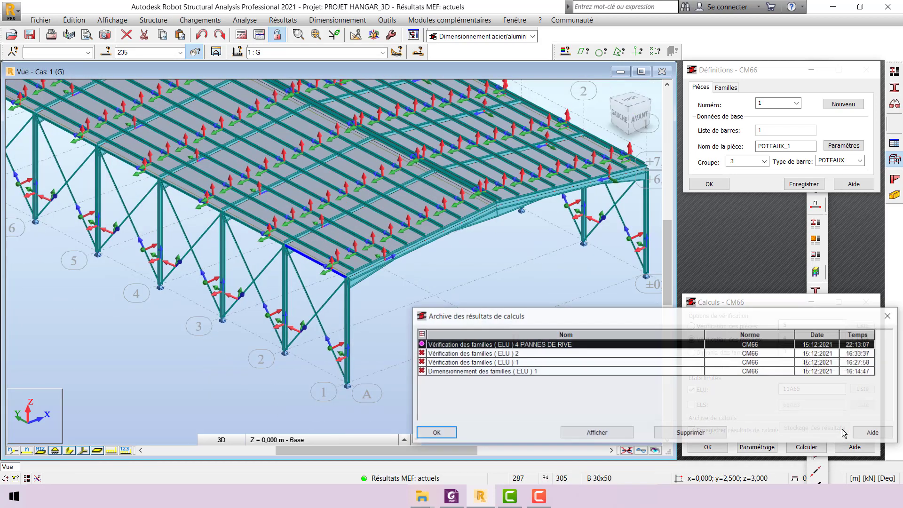
double_click(540, 347)
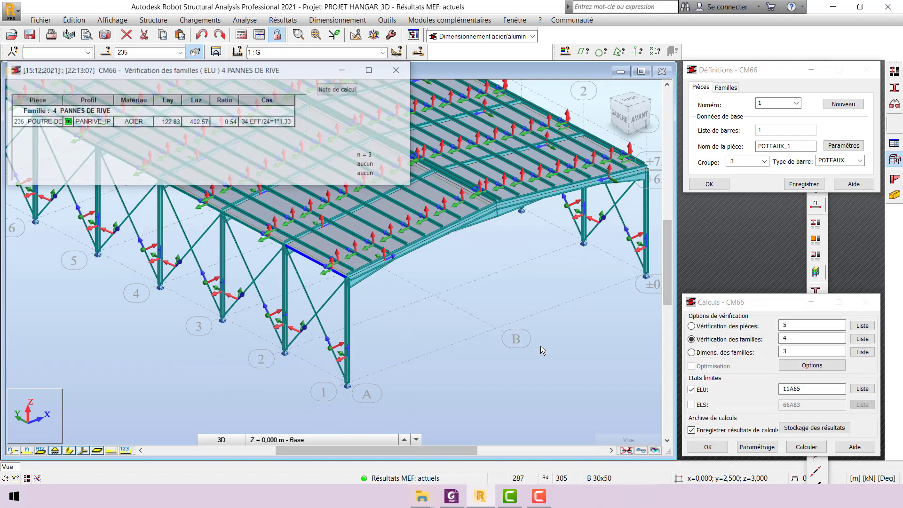
double_click(227, 121)
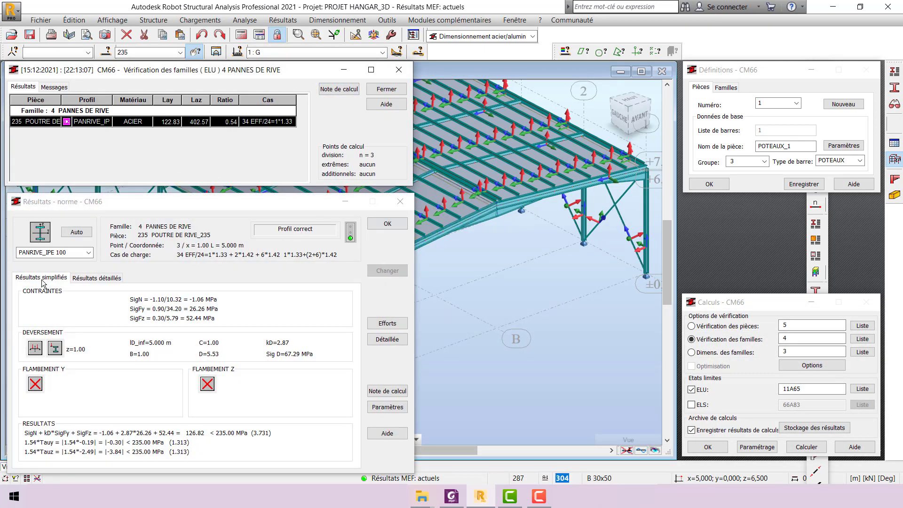
drag(122, 202, 130, 170)
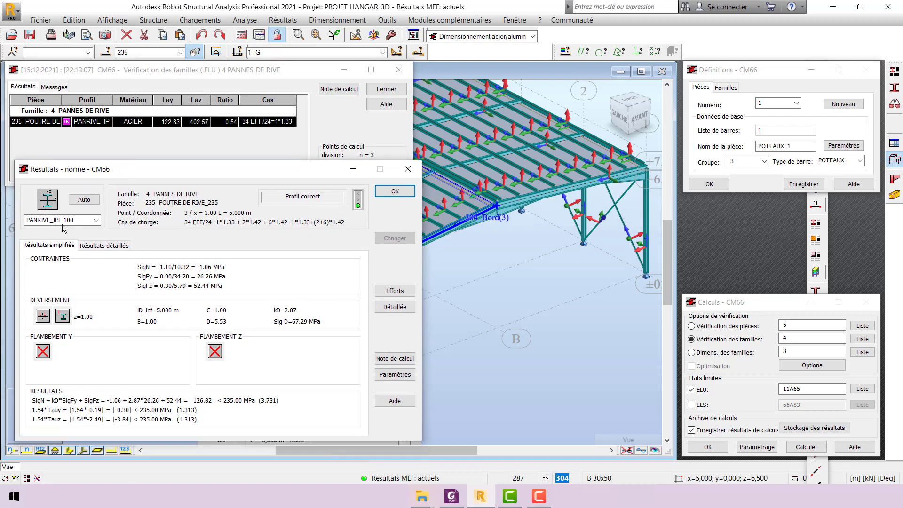
click(127, 246)
drag(355, 284, 354, 327)
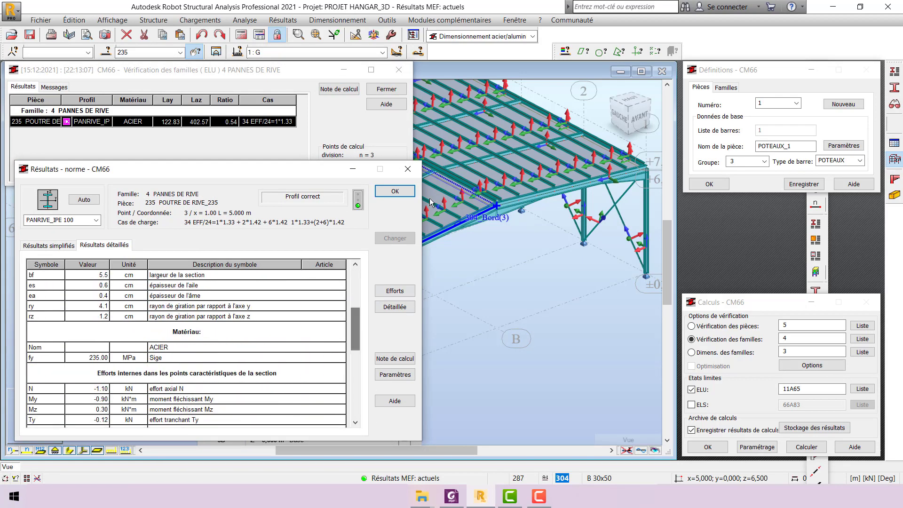
click(408, 169)
click(399, 70)
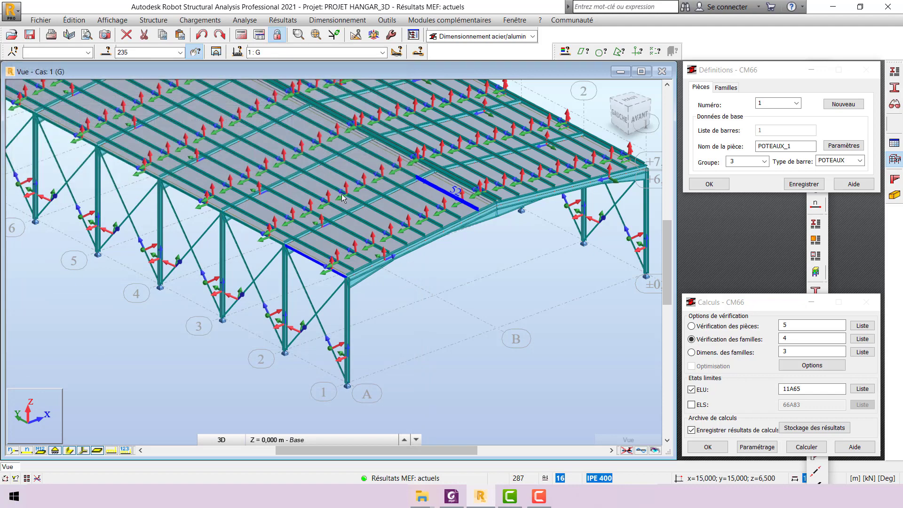
scroll(293, 284, up, 2)
scroll(310, 284, up, 3)
scroll(236, 290, down, 5)
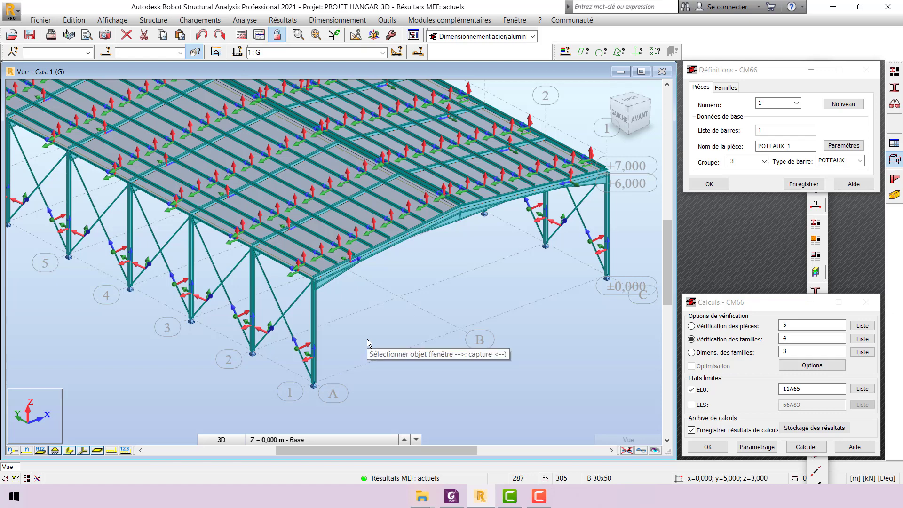
scroll(331, 303, up, 3)
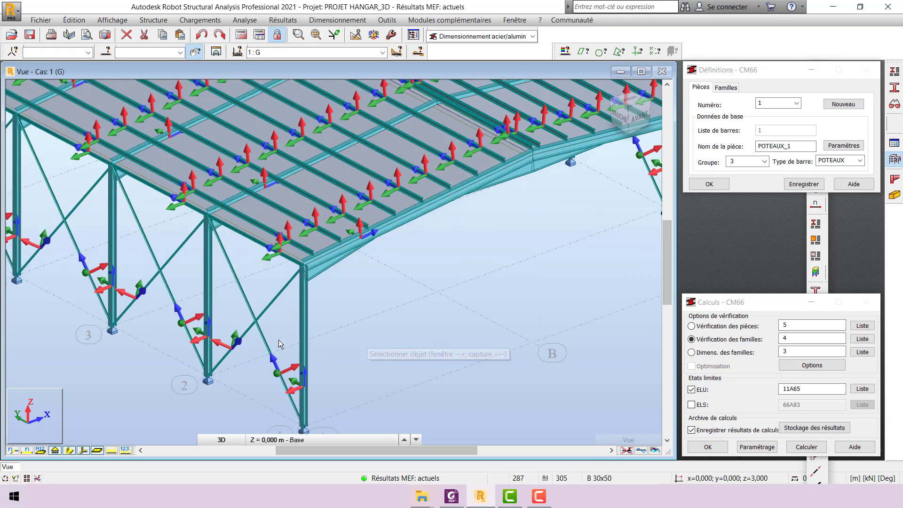
scroll(264, 332, down, 5)
scroll(265, 335, down, 1)
scroll(267, 336, up, 2)
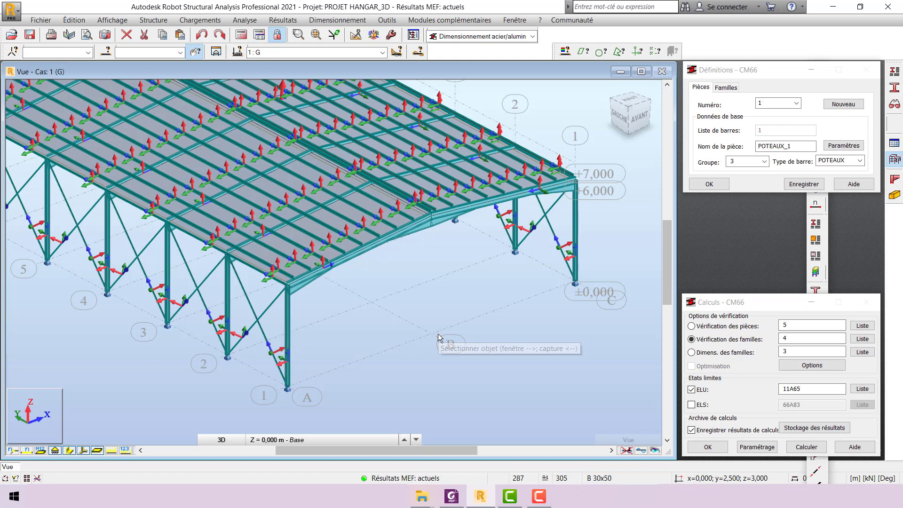
- Open the CM66 parameters of the POTEAUX member type and examine the corner column at axes 1 and A
click(338, 21)
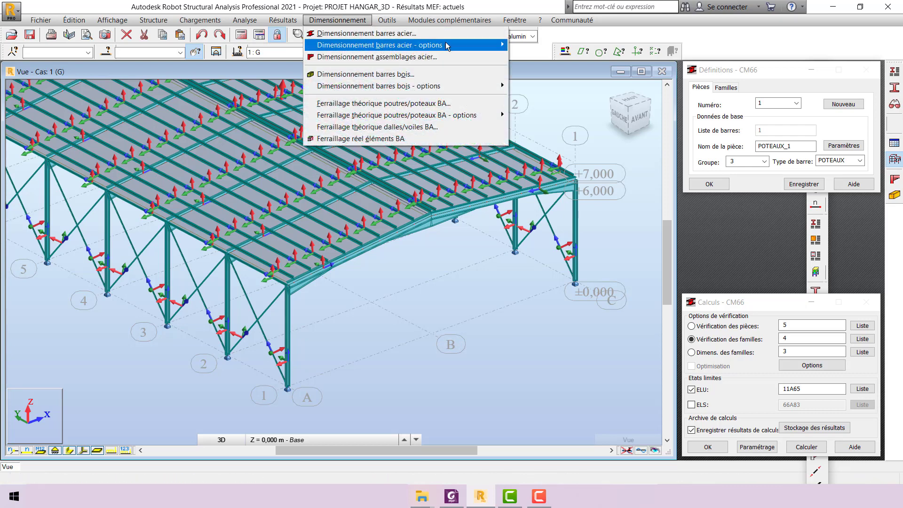
mouse_move(449, 47)
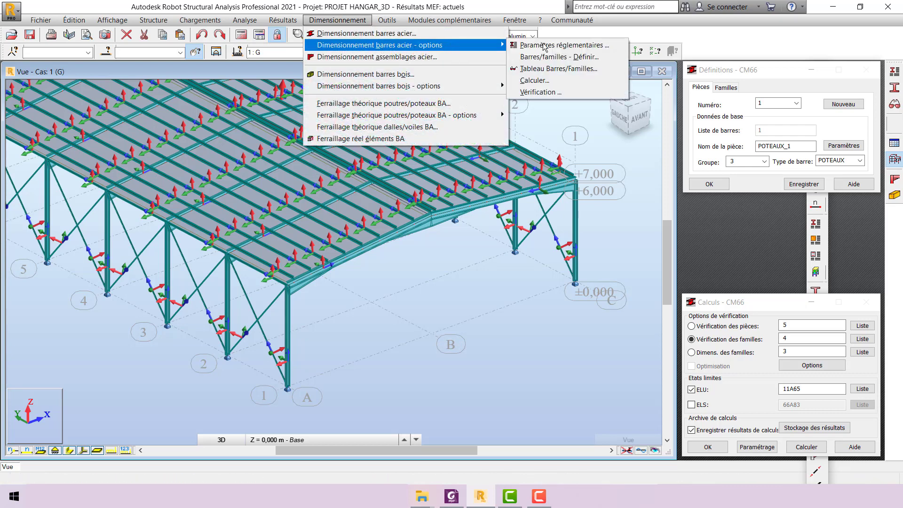
click(564, 45)
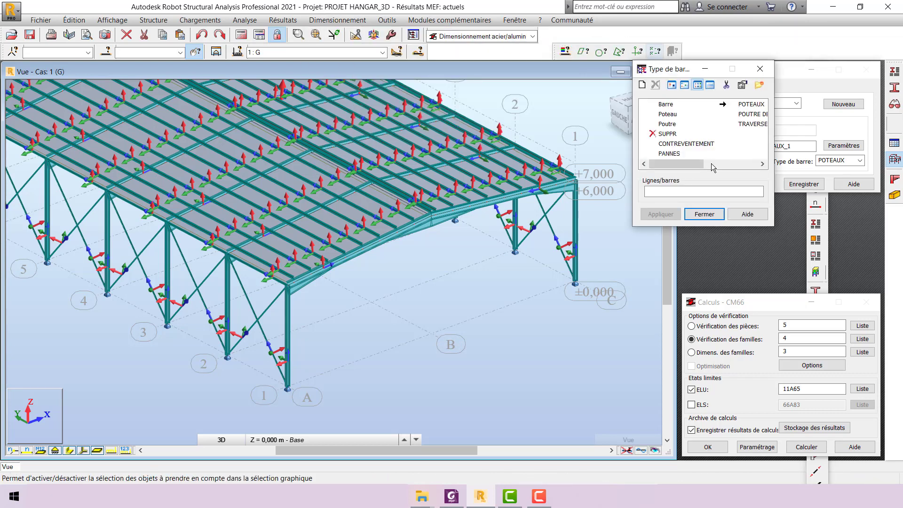
double_click(751, 105)
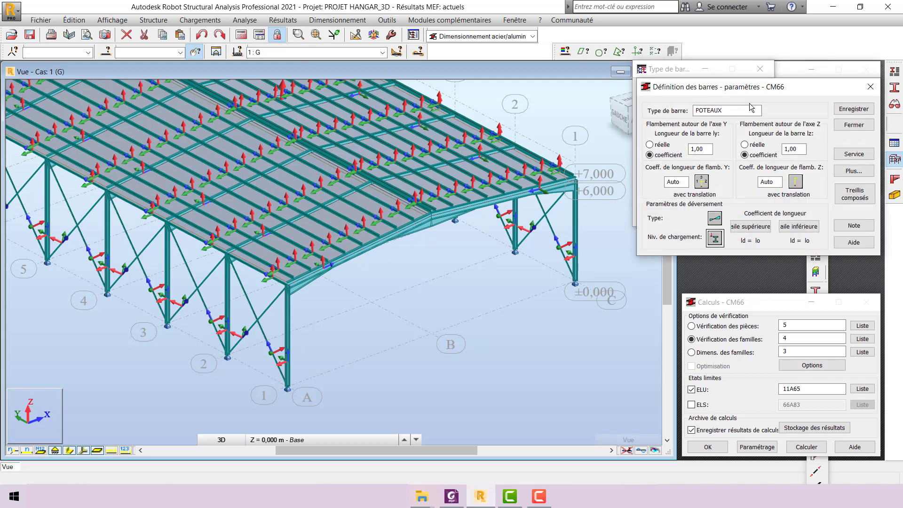
scroll(268, 405, up, 2)
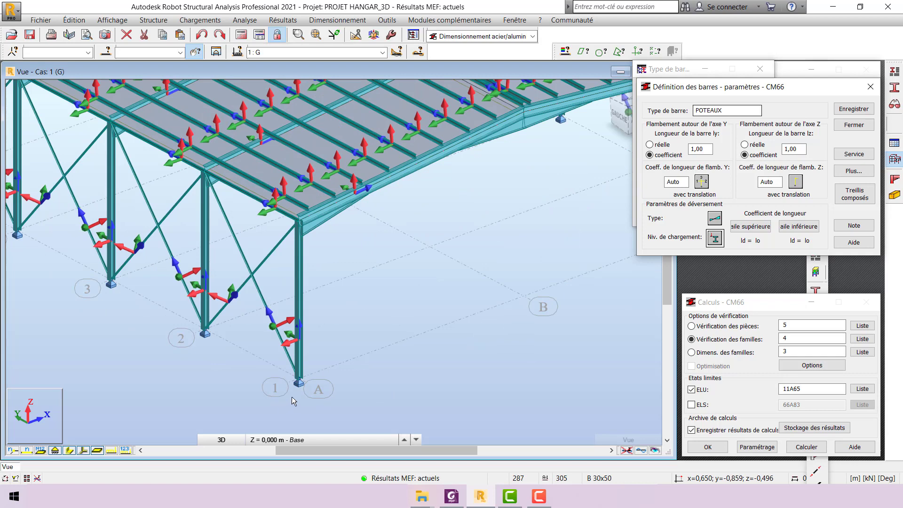
scroll(321, 396, up, 1)
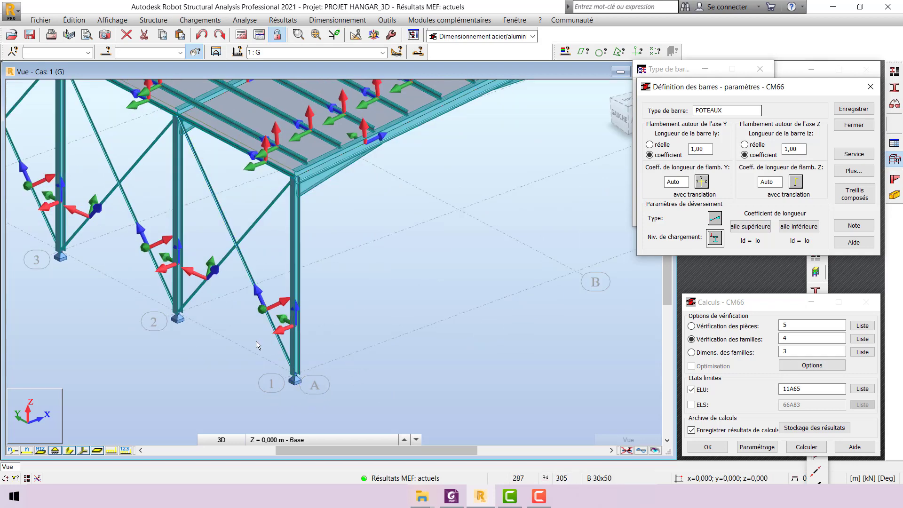
scroll(229, 324, down, 1)
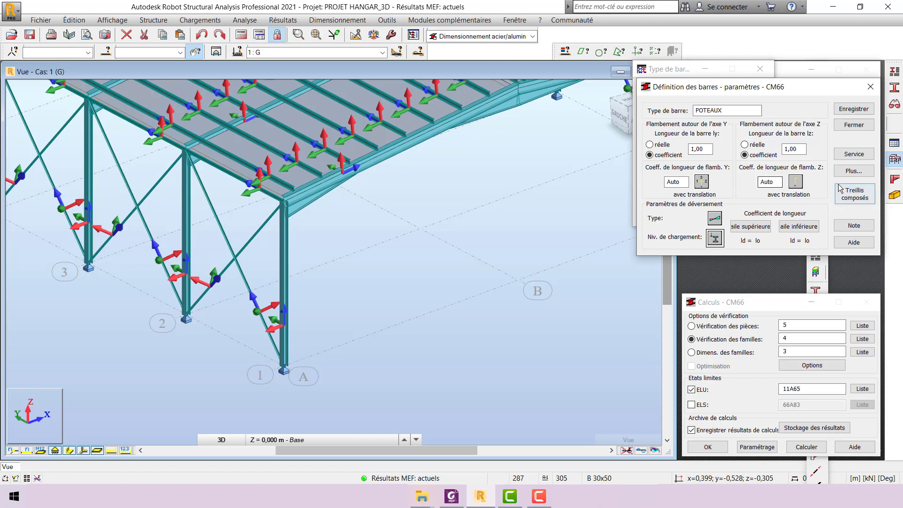
- Set the POTEAUX buckling condition about Y to adjoining members, with bar 236 as the first and bar 235 as the second
click(701, 182)
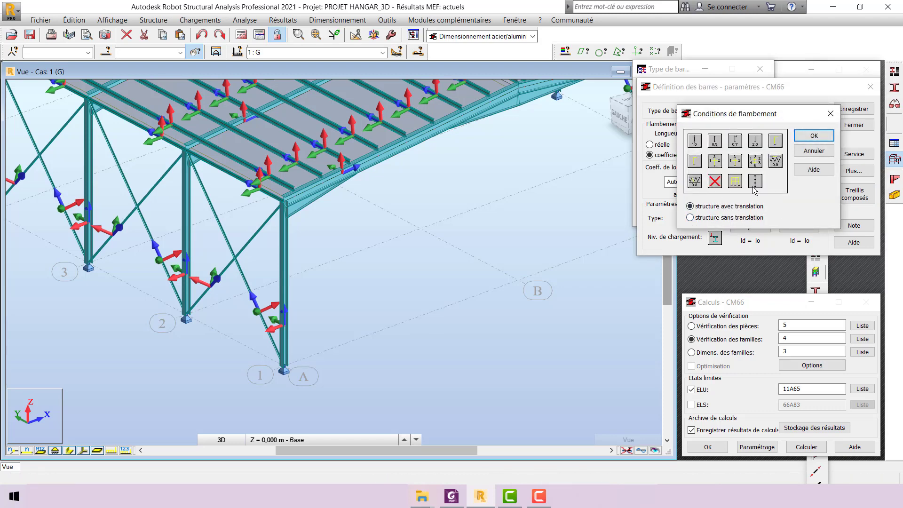
click(736, 166)
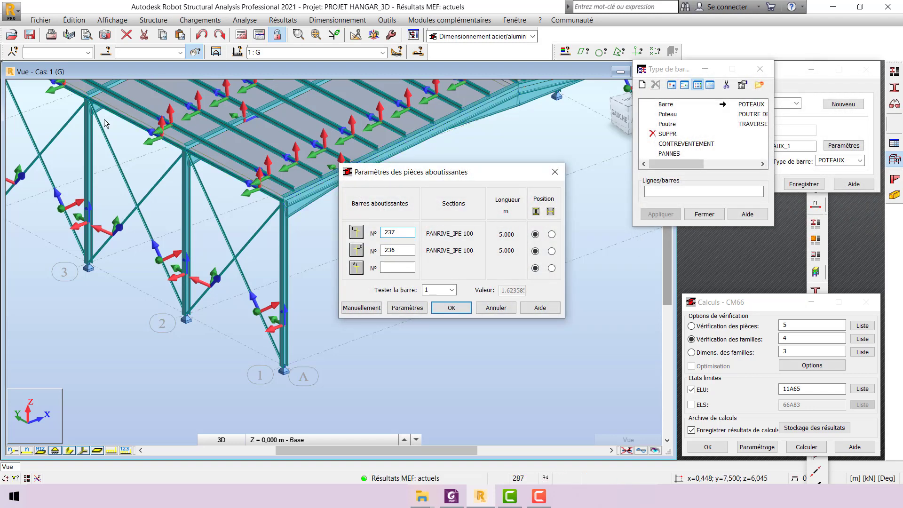
click(124, 120)
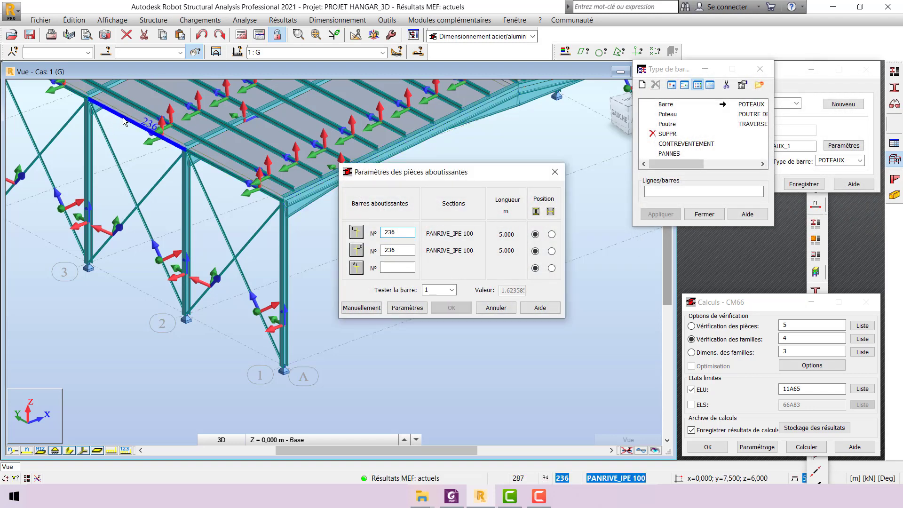
drag(409, 249, 331, 248)
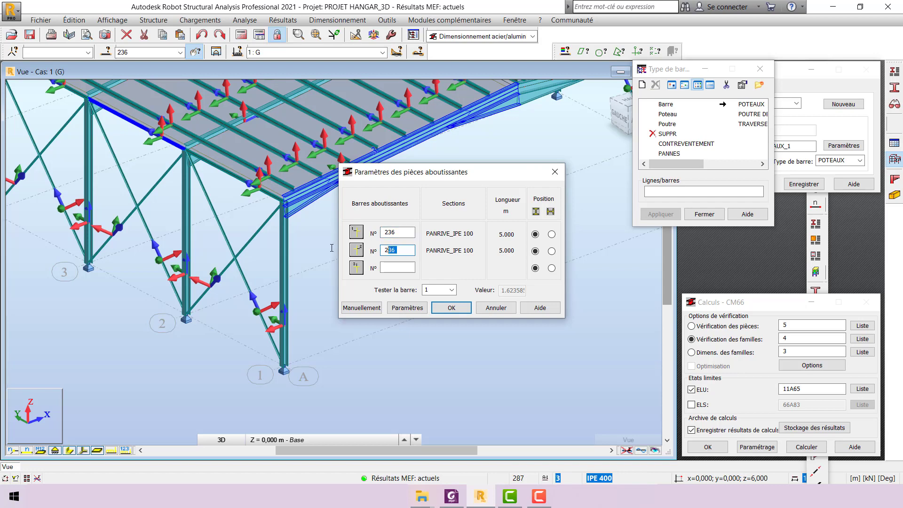
click(226, 174)
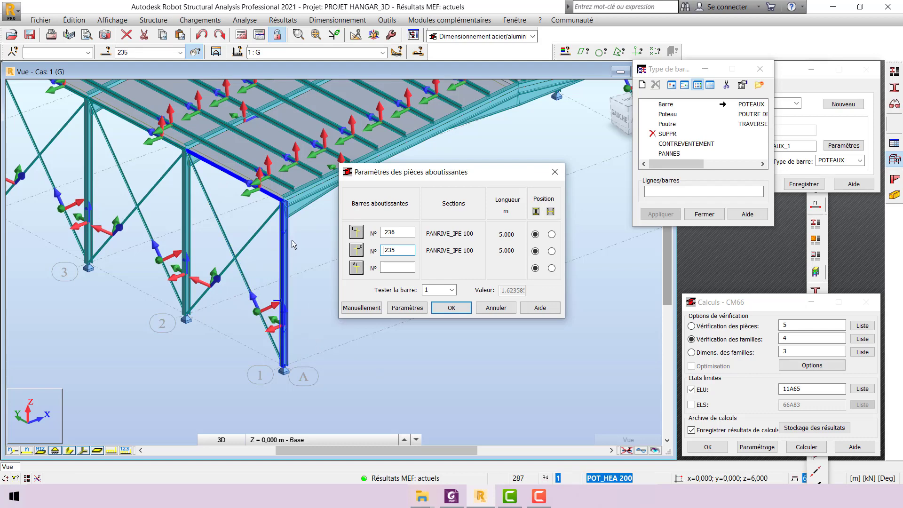
click(458, 308)
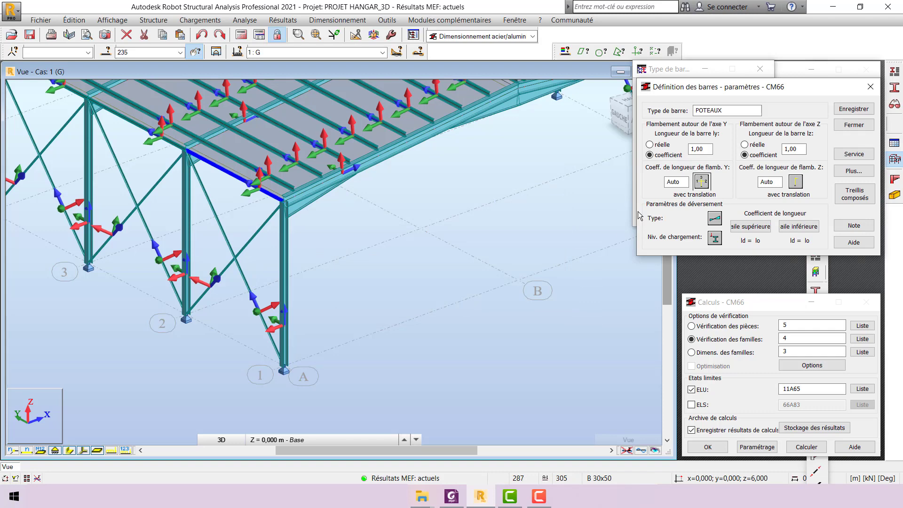
- Set the POTEAUX buckling condition about Z to a single adjoining member, using rafter bar 3
click(795, 183)
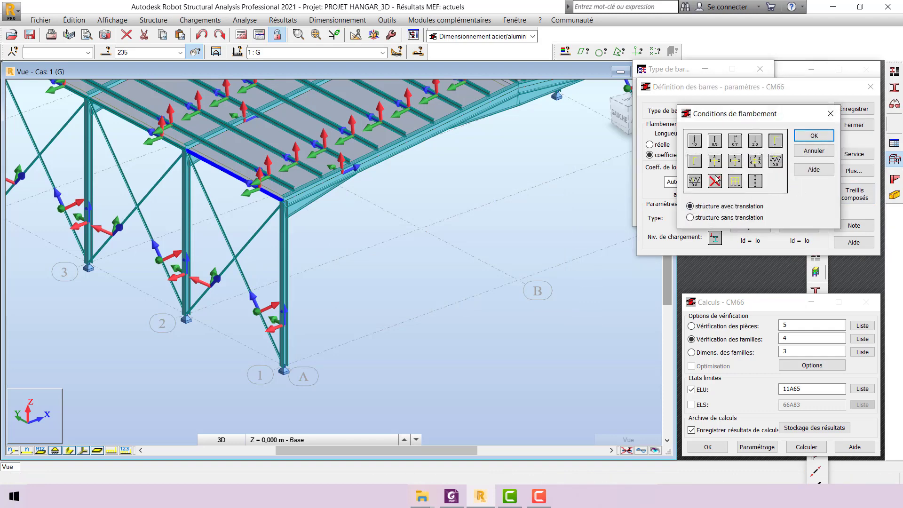
click(699, 166)
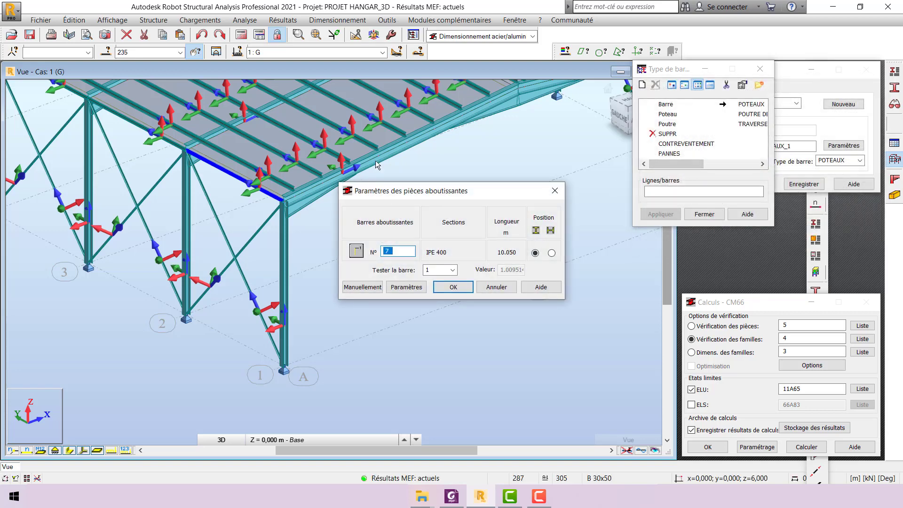
click(389, 153)
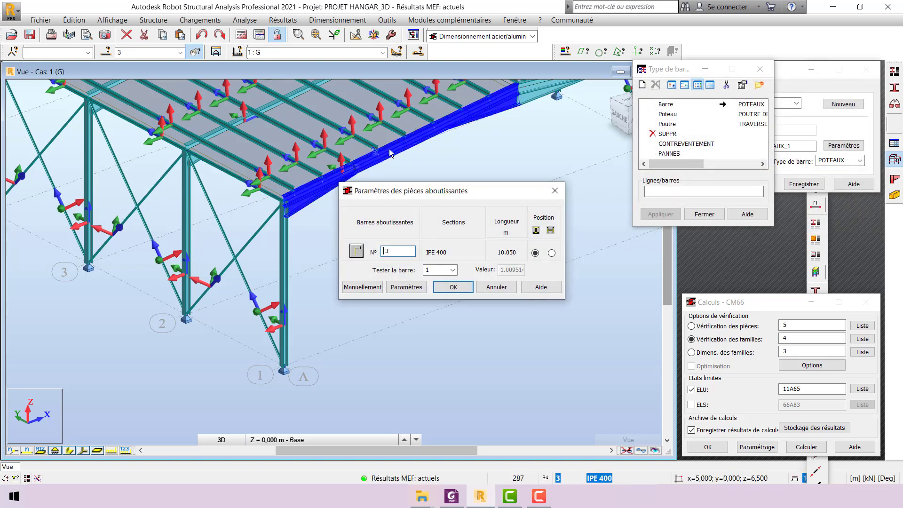
click(460, 287)
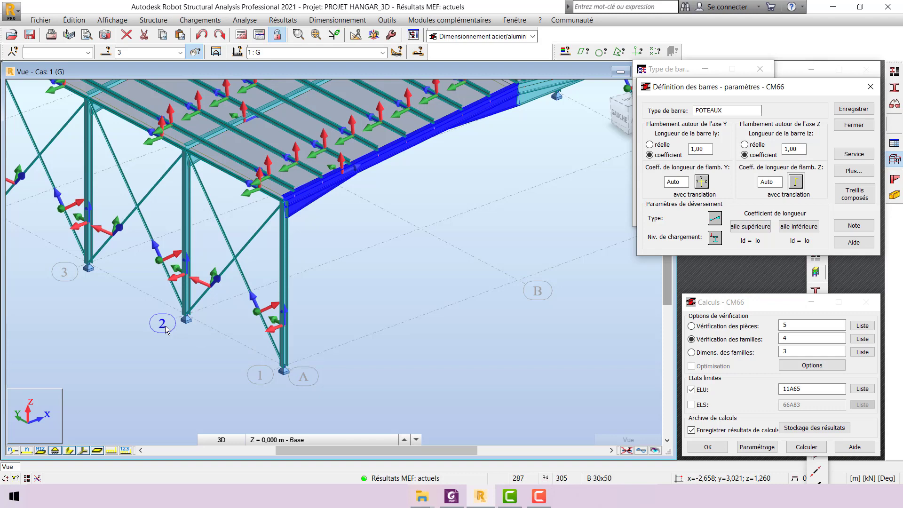
- Save the POTEAUX parameters over the existing member type and close the member type definitions
scroll(165, 329, down, 2)
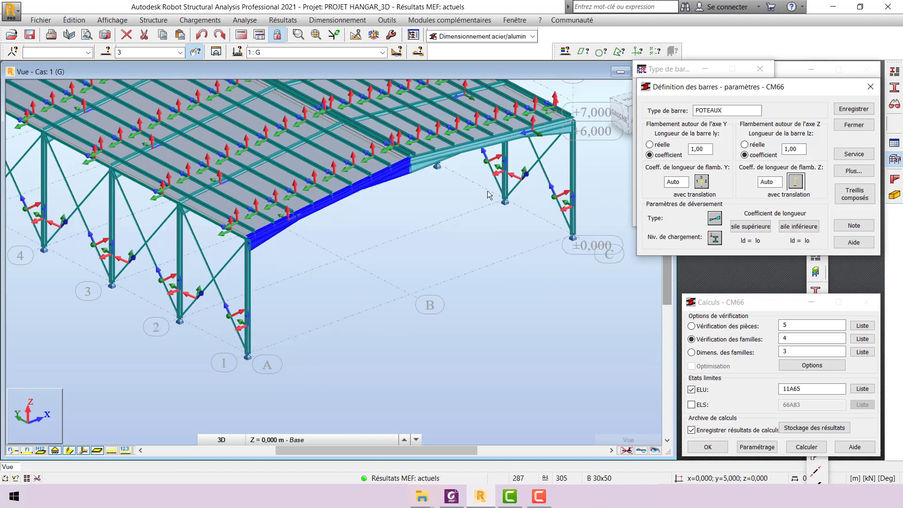
click(865, 109)
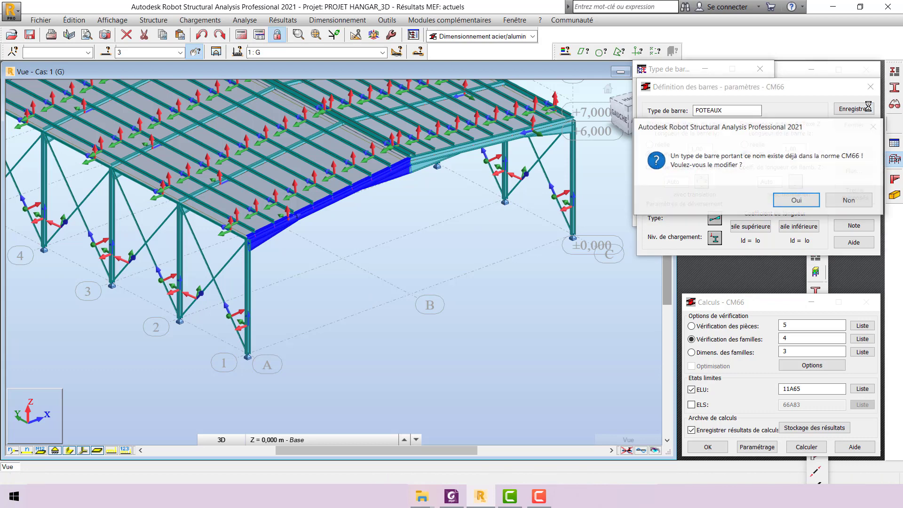
click(805, 202)
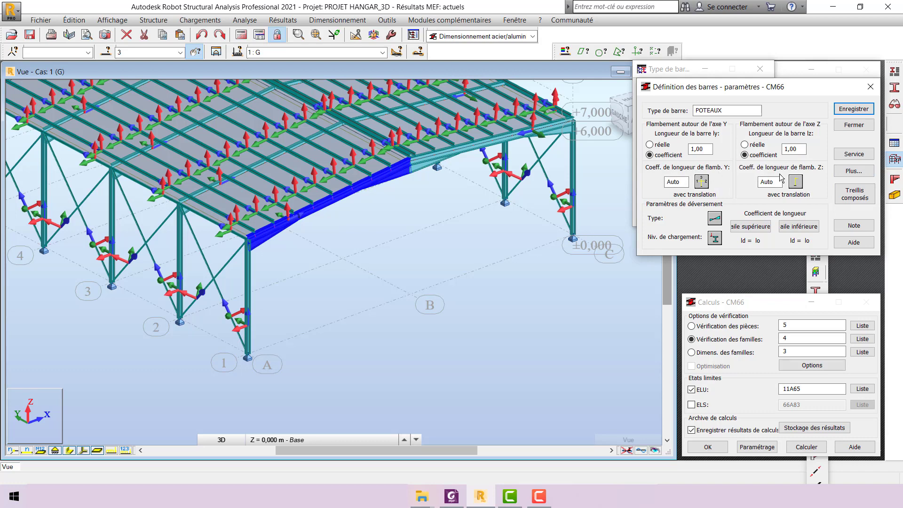
click(870, 87)
scroll(387, 277, down, 3)
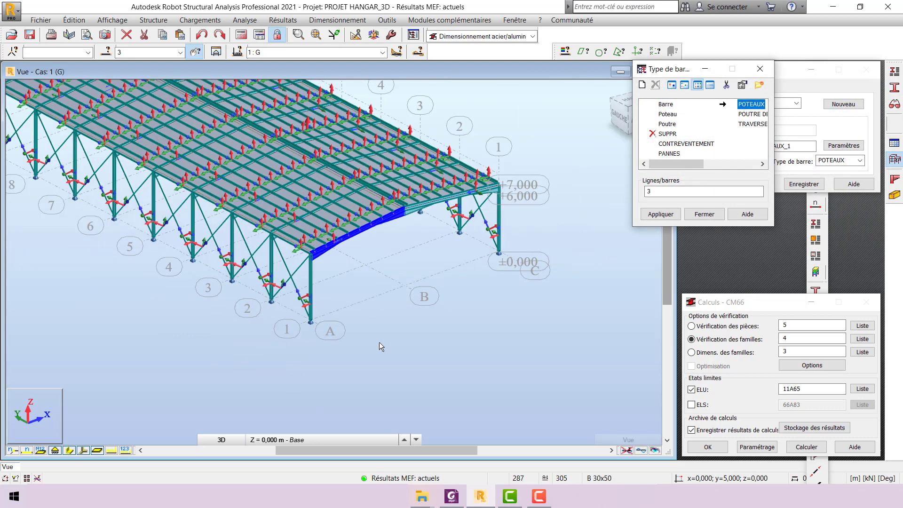
scroll(371, 312, up, 2)
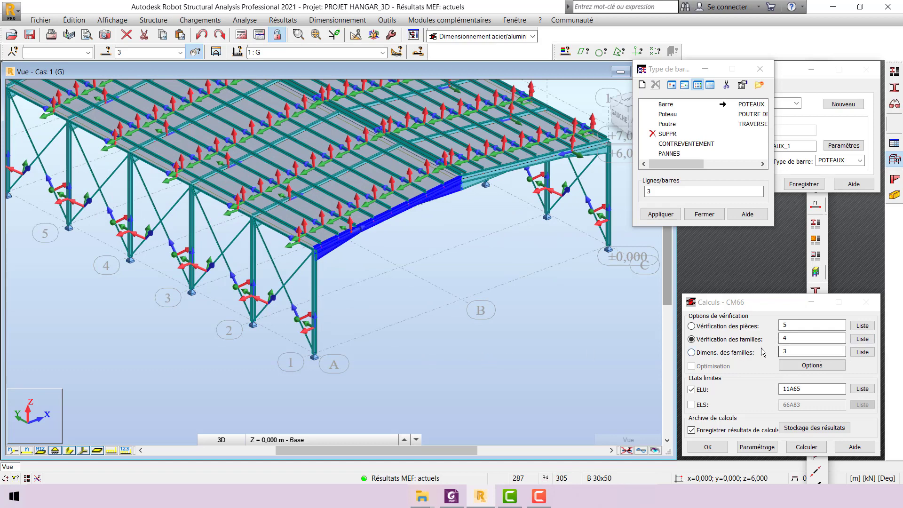
click(760, 69)
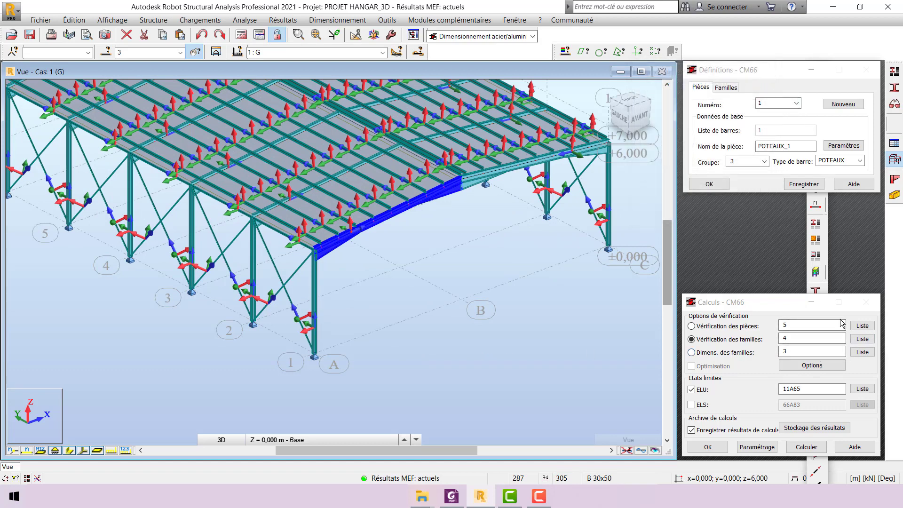
- Run the ELU family verification for POTEAU with load cases 11A65, then close the results without archiving them
click(862, 339)
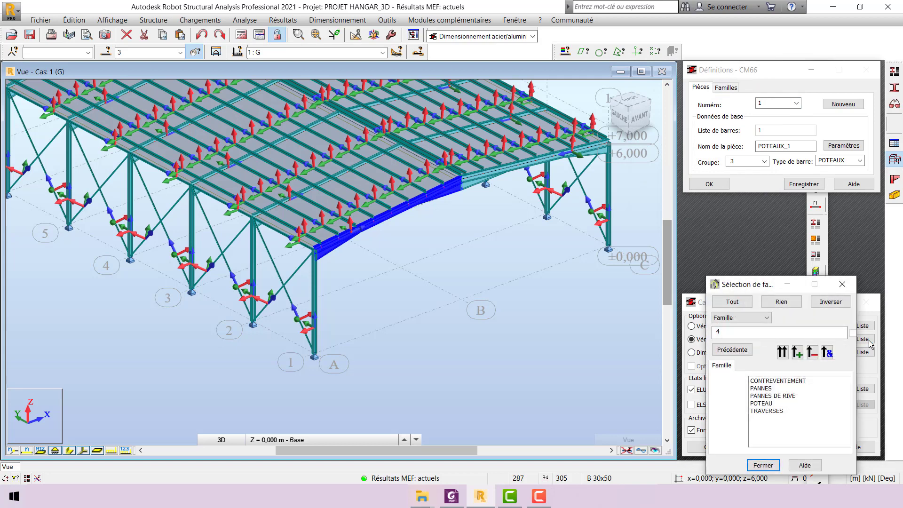
click(766, 403)
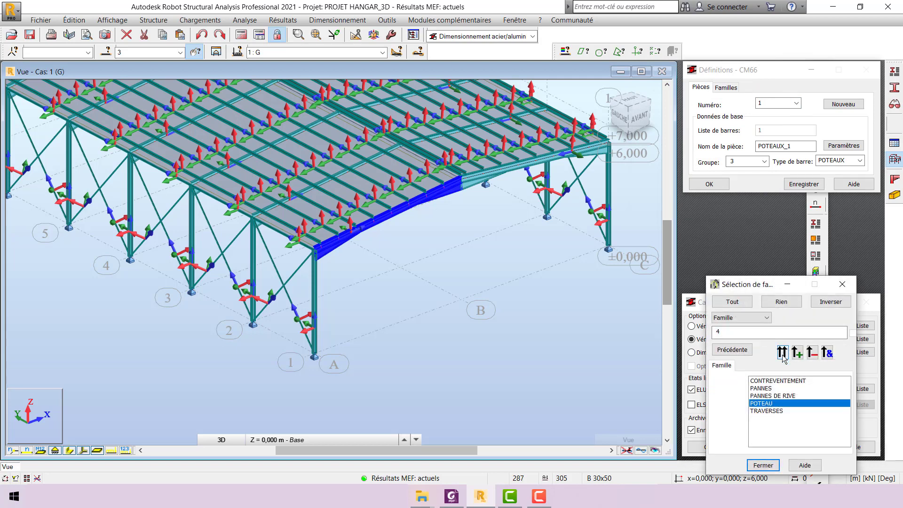
click(763, 465)
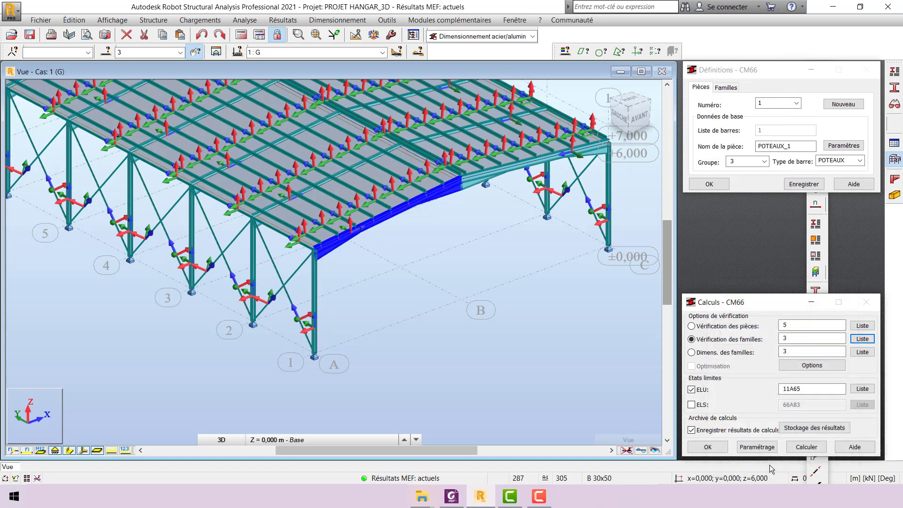
click(816, 449)
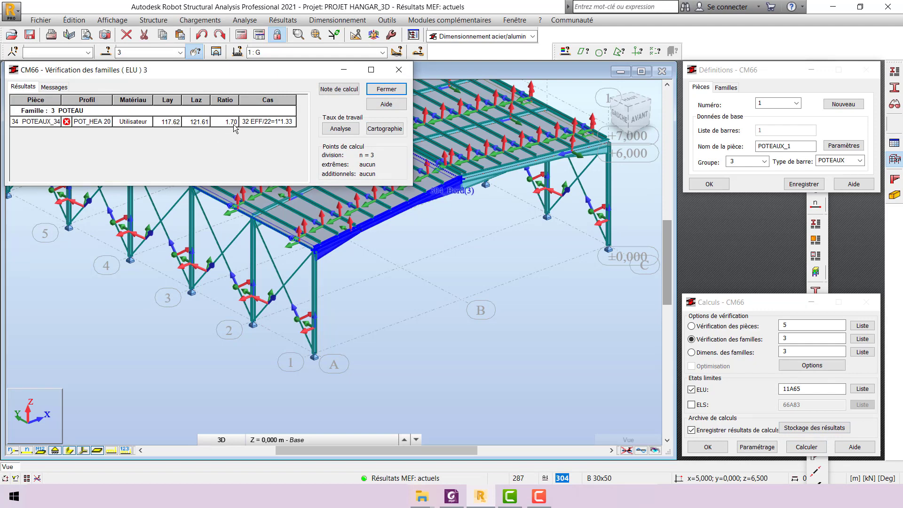
click(399, 70)
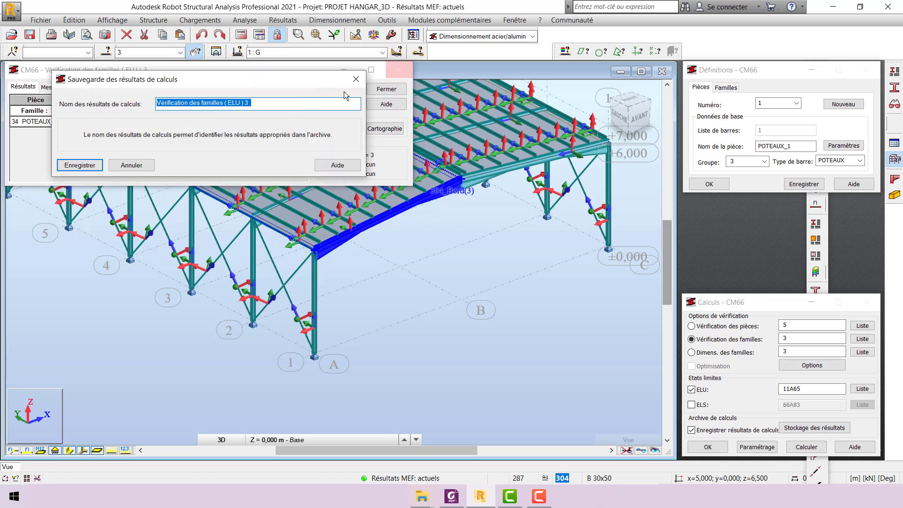
click(355, 81)
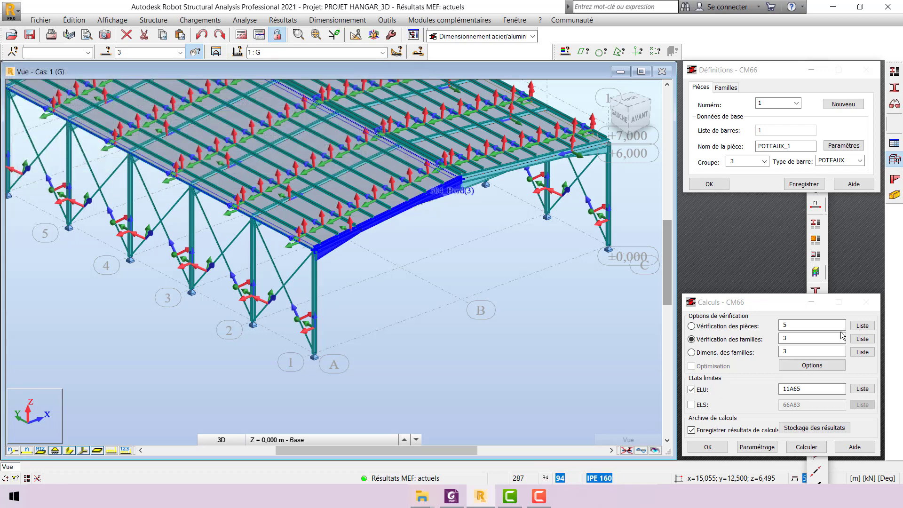
- Switch the calculation to family design and select the POTEAU family for it
click(720, 353)
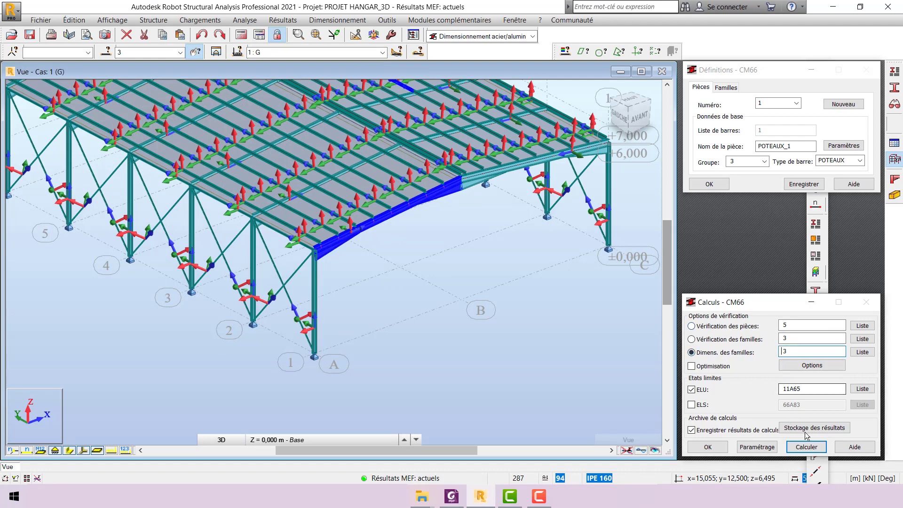
click(862, 352)
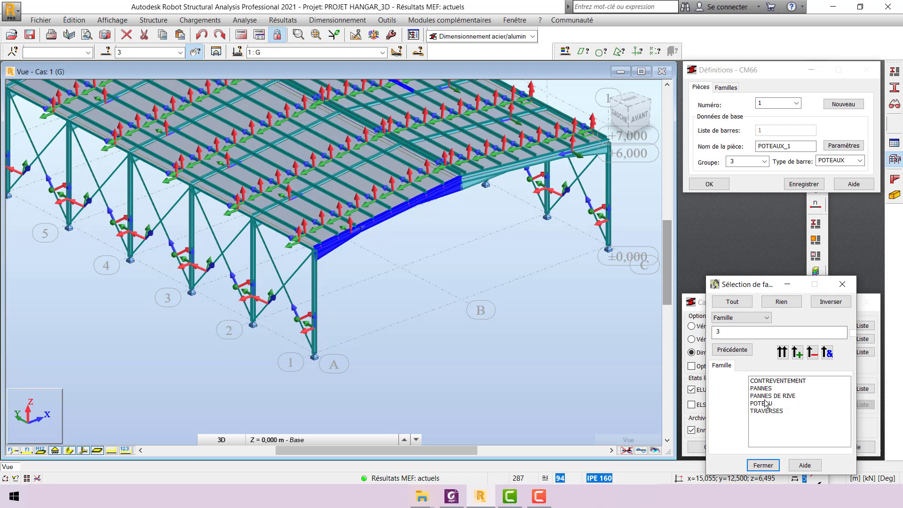
click(765, 403)
click(782, 353)
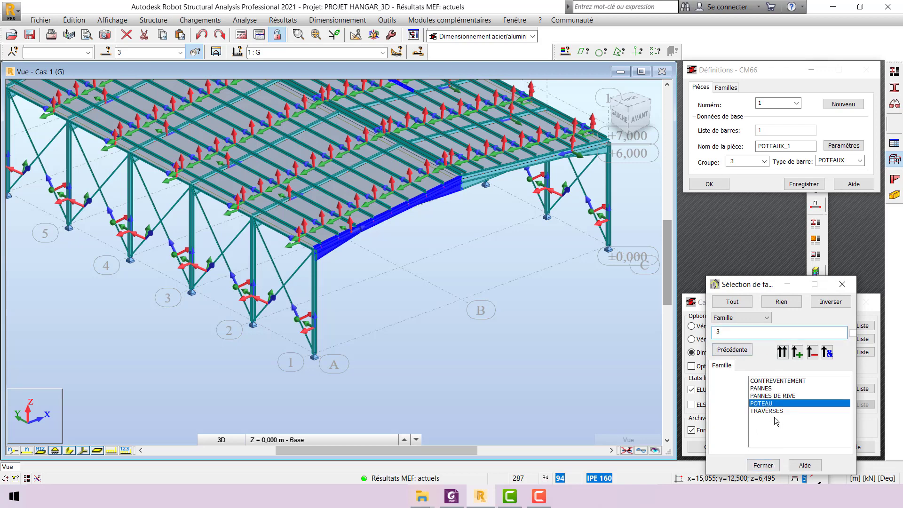
click(766, 467)
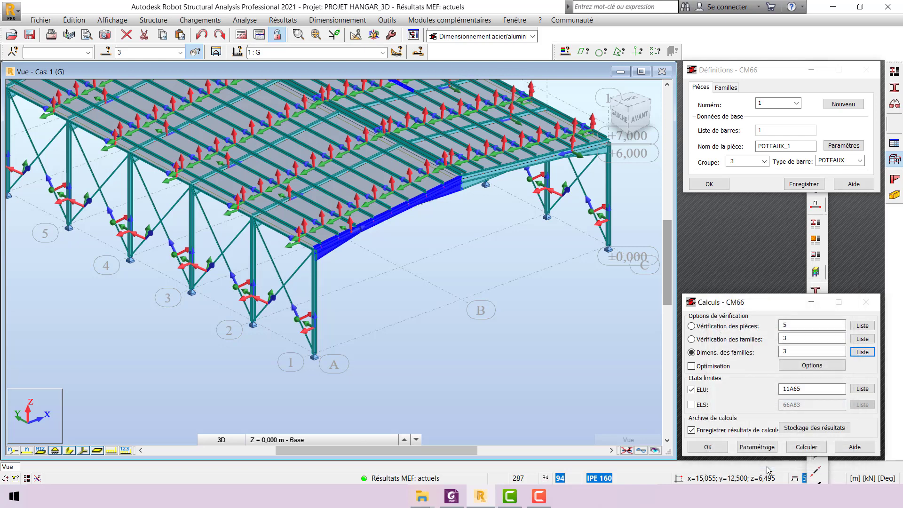
- Enable optimisation with weight as the criterion and run the ELU family design for POTEAU
click(700, 366)
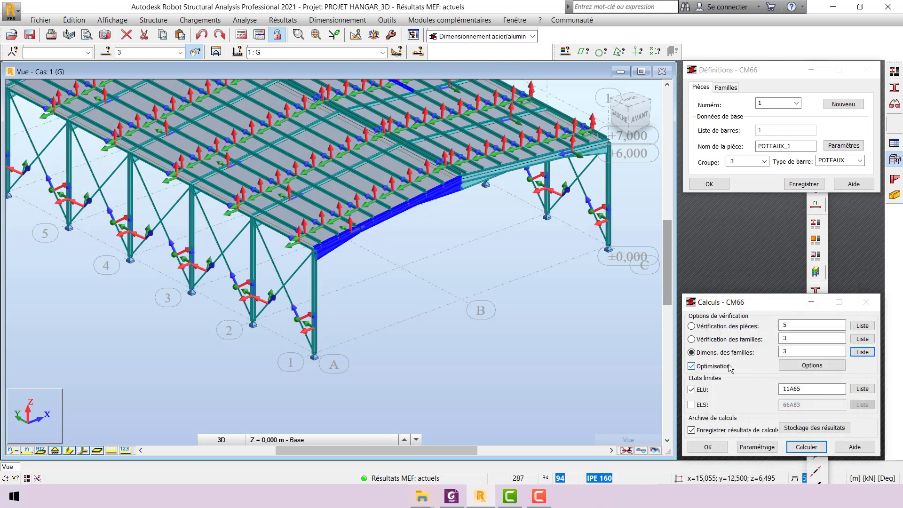
click(822, 365)
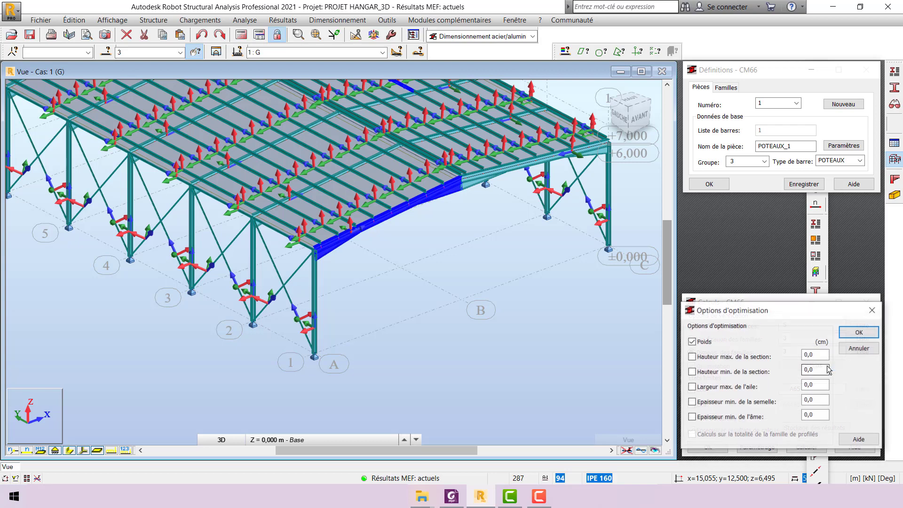
click(868, 335)
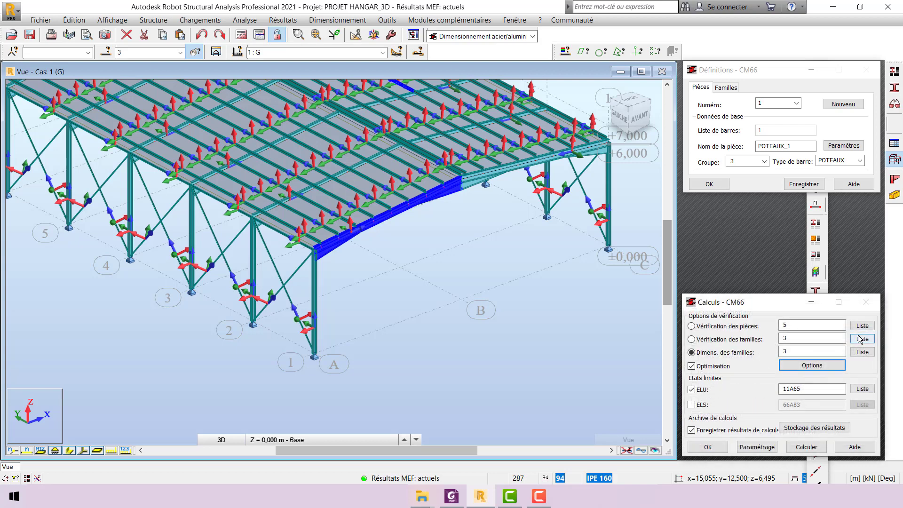
click(822, 448)
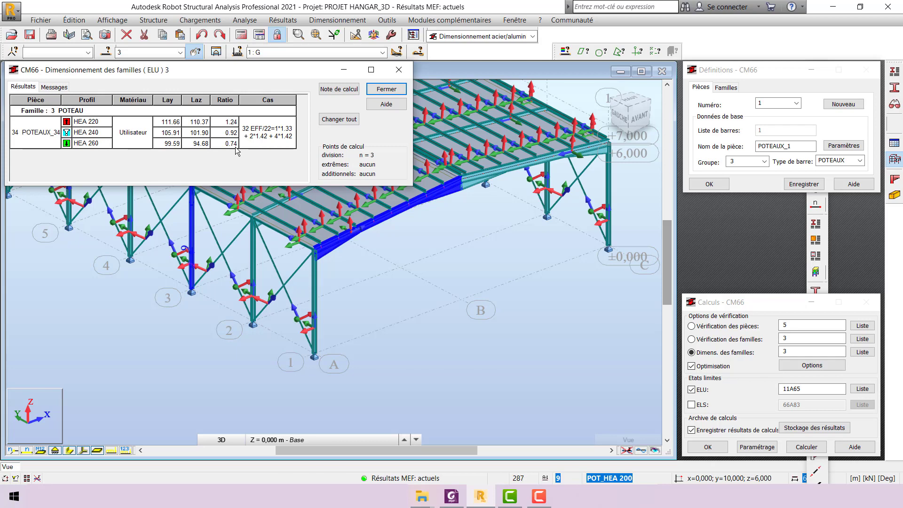
- Assign the HEA 260 profile to the POTEAU family from its design results, then close them without archiving
double_click(93, 146)
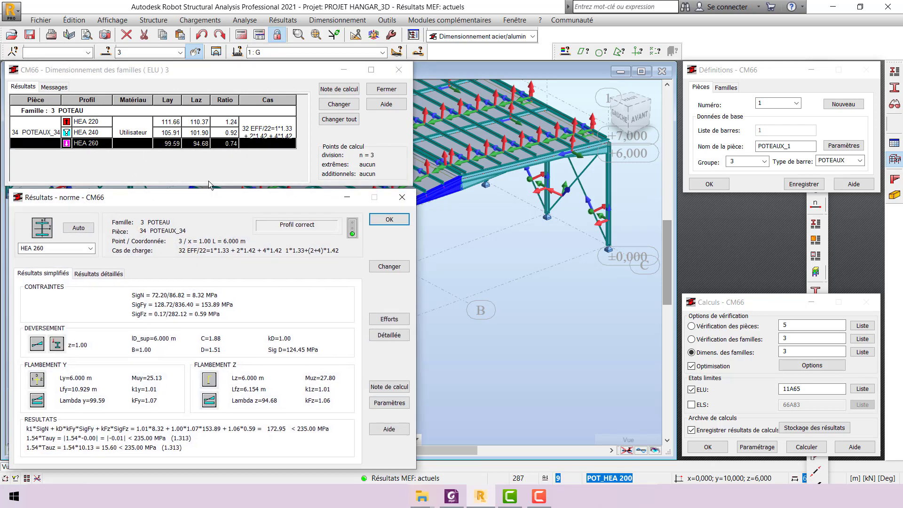
drag(203, 200, 242, 138)
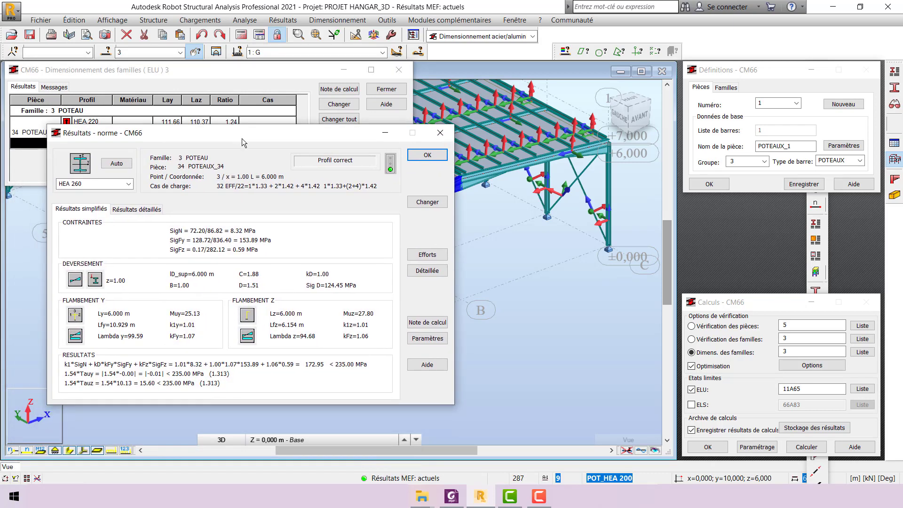
click(427, 201)
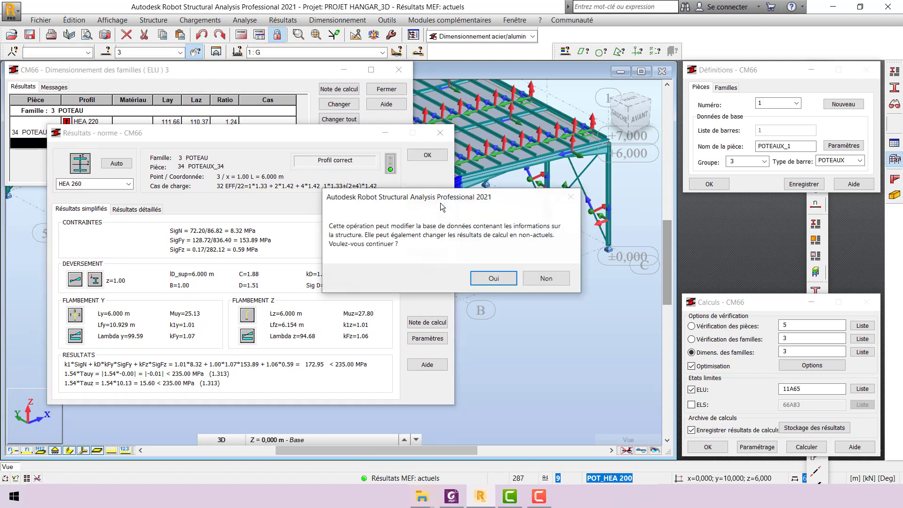
click(509, 279)
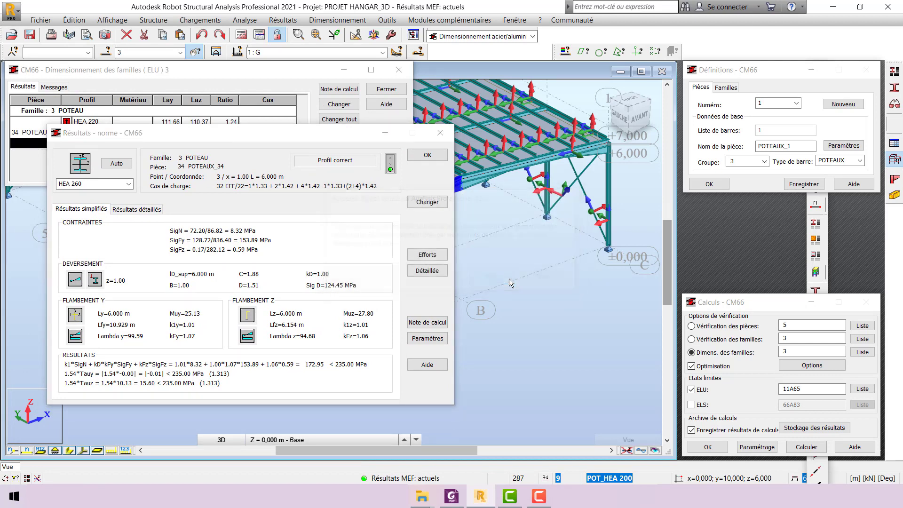
click(435, 156)
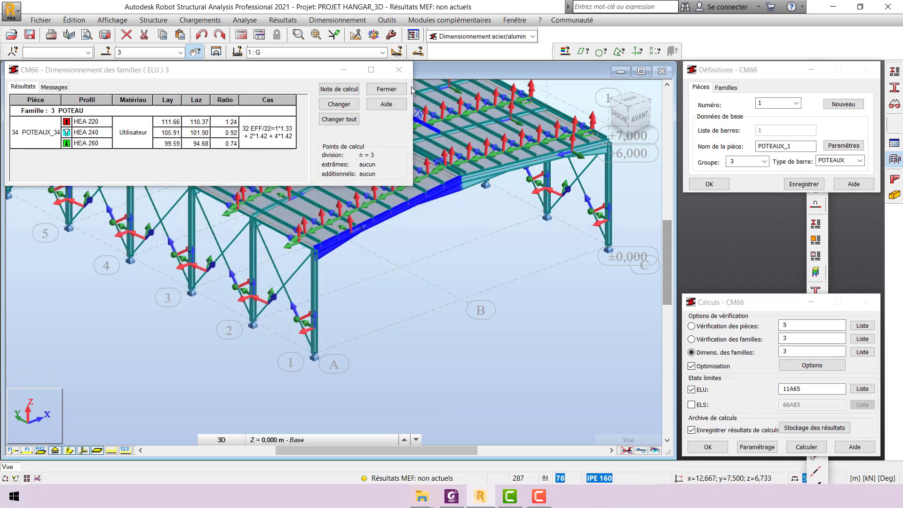
click(399, 70)
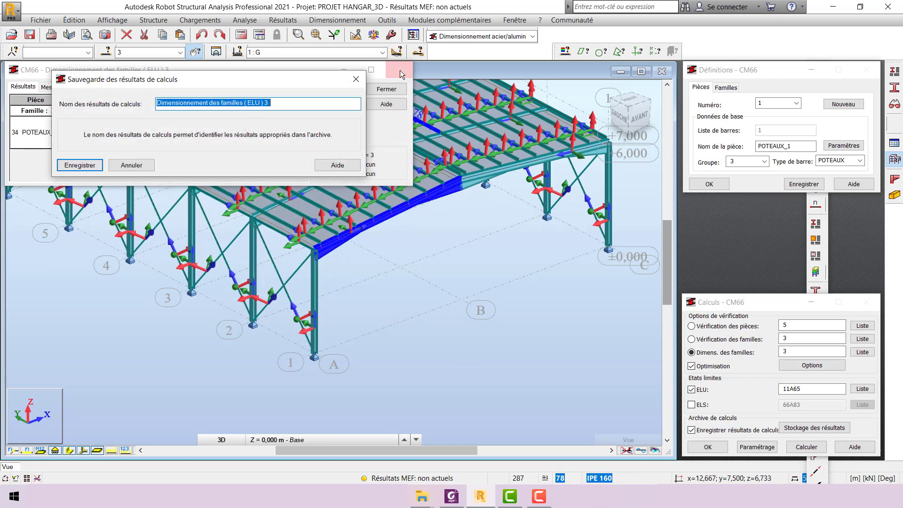
click(150, 167)
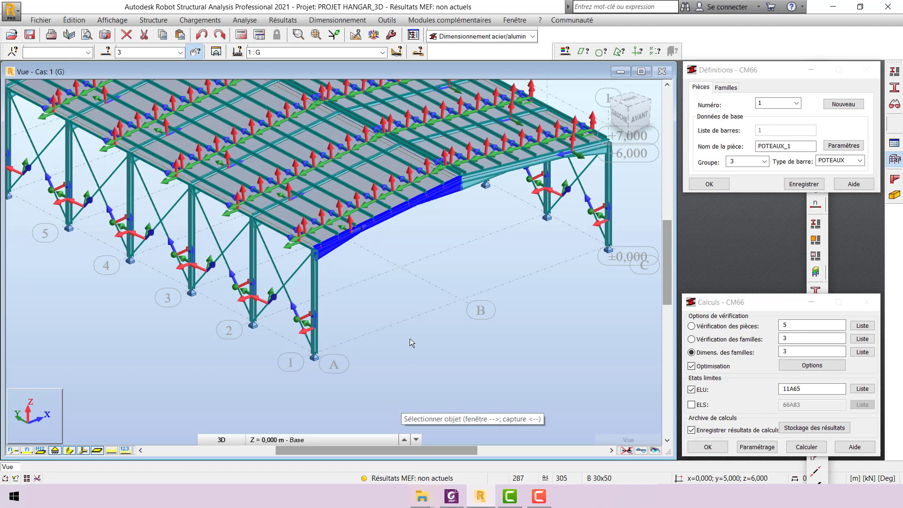
- Recalculate the structure with the HEA 260 columns
click(245, 19)
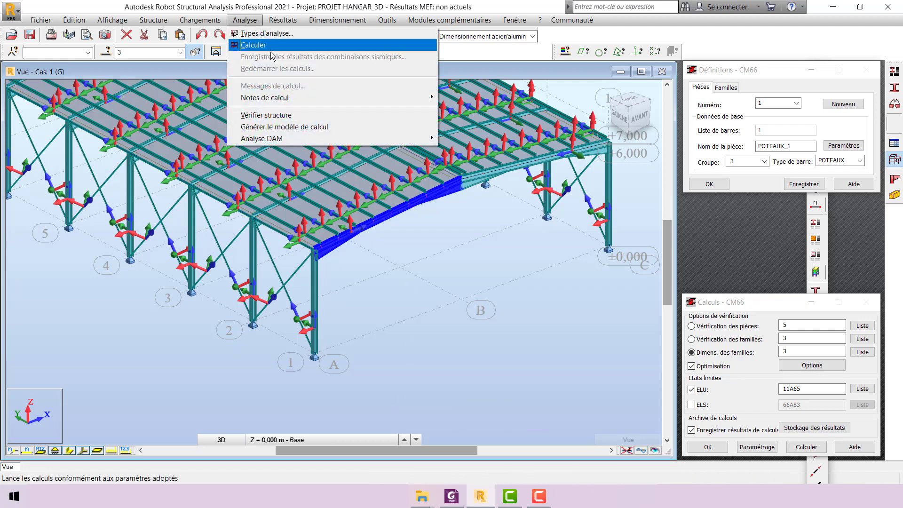
click(491, 50)
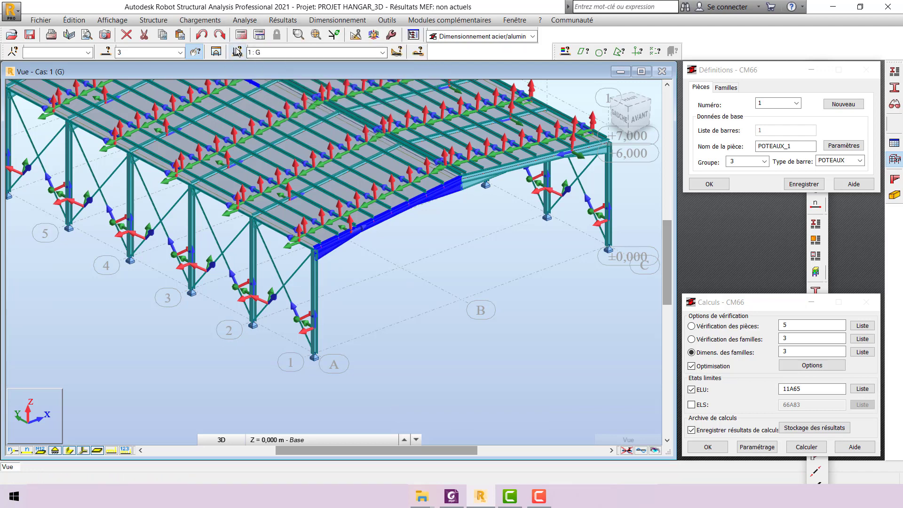
click(244, 36)
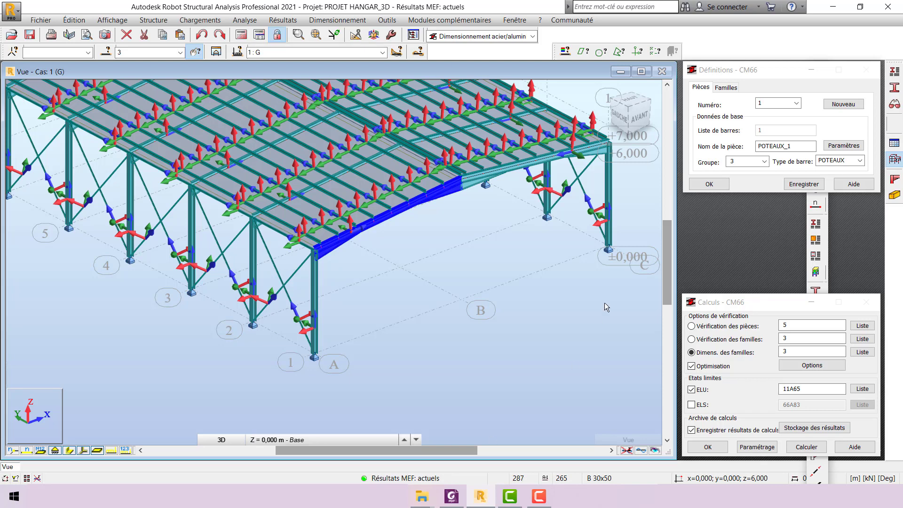
- Verify the POTEAU family at ELU with load cases 11A65 and close the results without archiving them
click(718, 339)
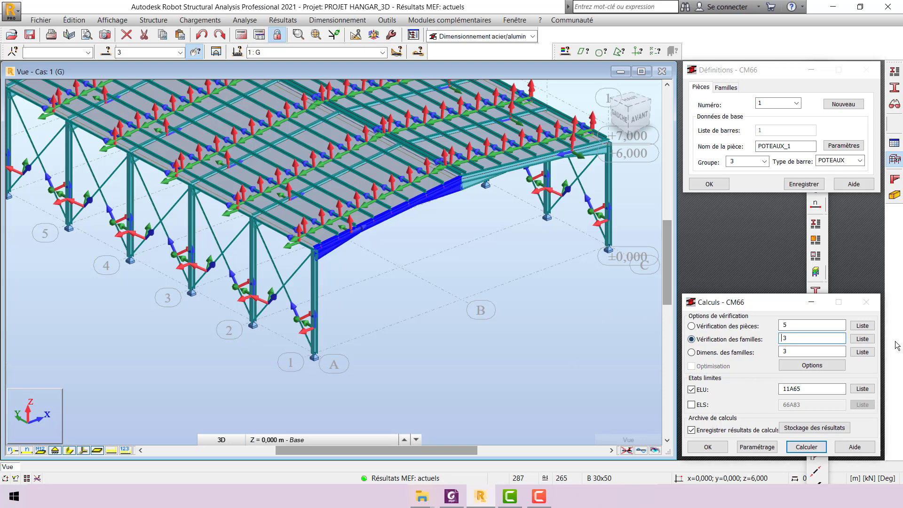
click(820, 451)
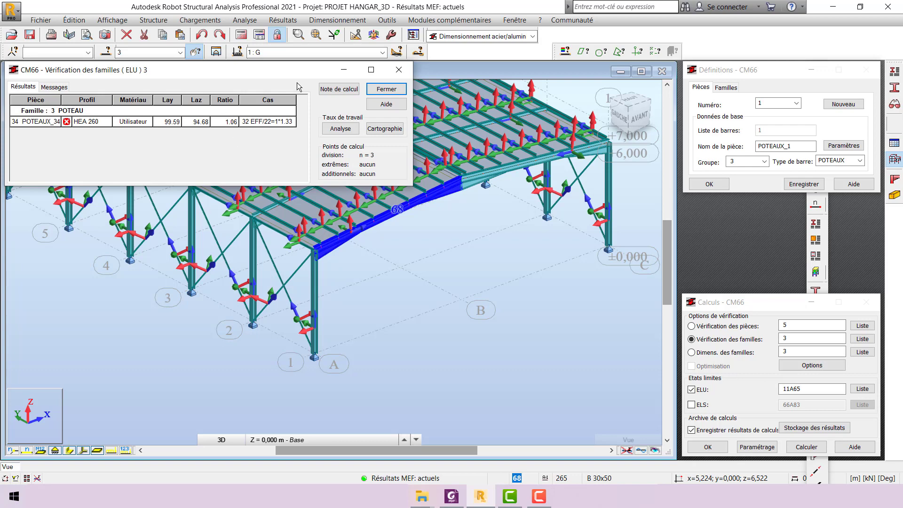
click(410, 71)
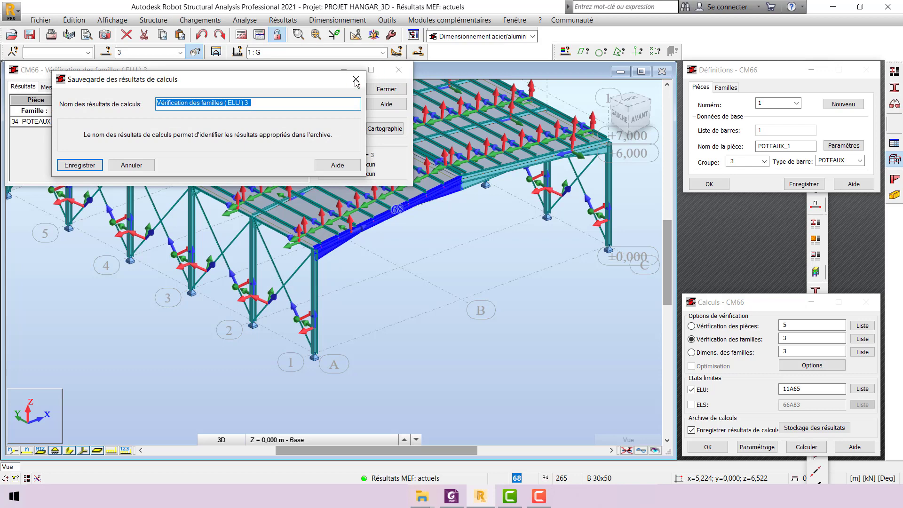
click(357, 83)
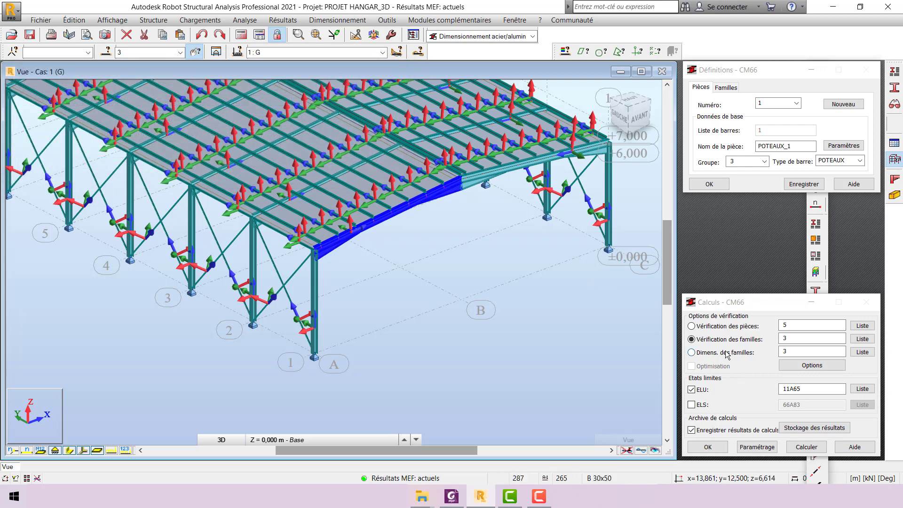
- Switch back to family design for POTEAU with optimisation enabled and run the ELU calculation
click(728, 355)
click(714, 366)
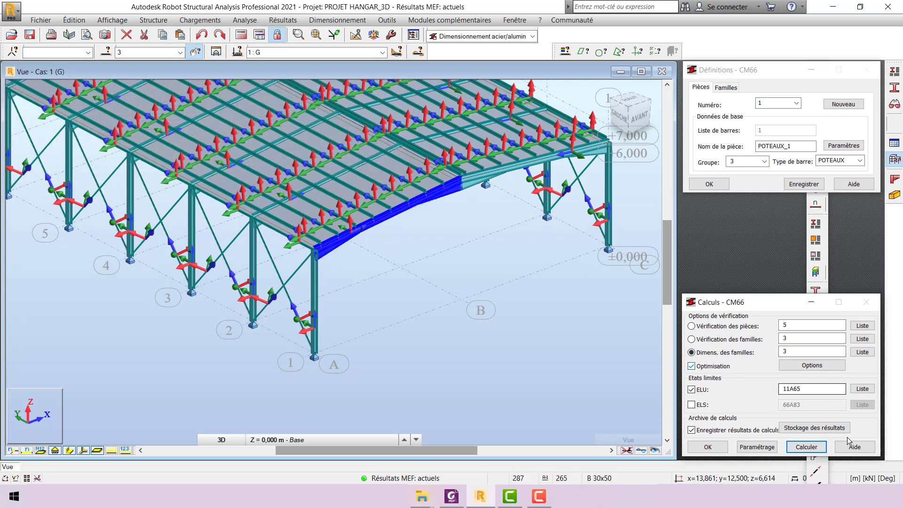
click(821, 448)
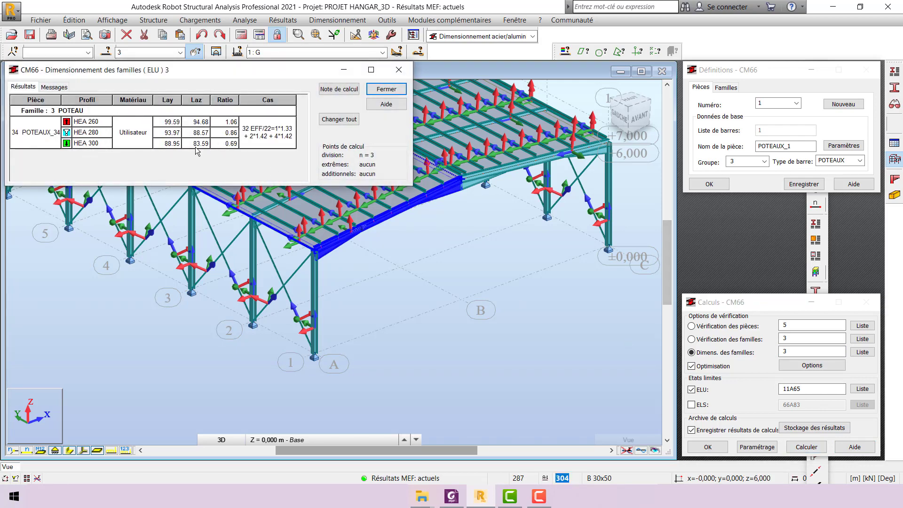
- Assign the HEA 300 profile to the POTEAU family from its design results, then close them without archiving
double_click(105, 143)
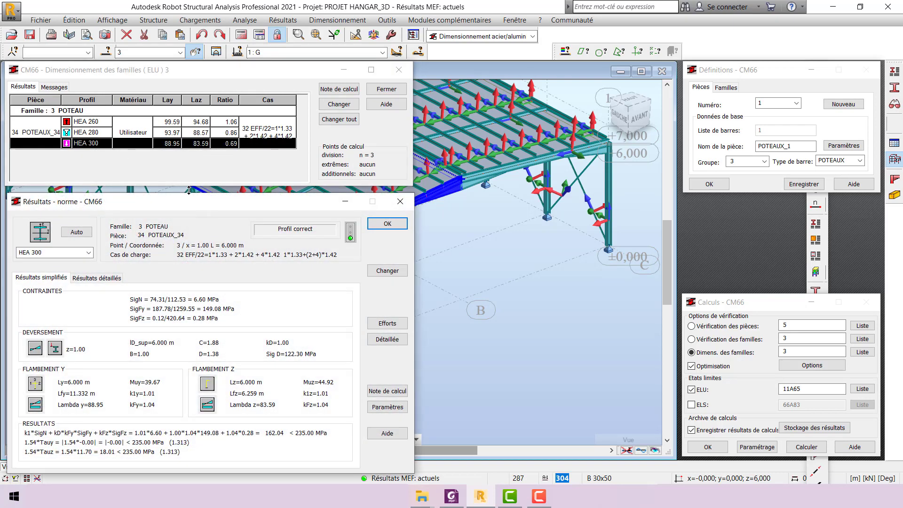
drag(197, 205, 213, 178)
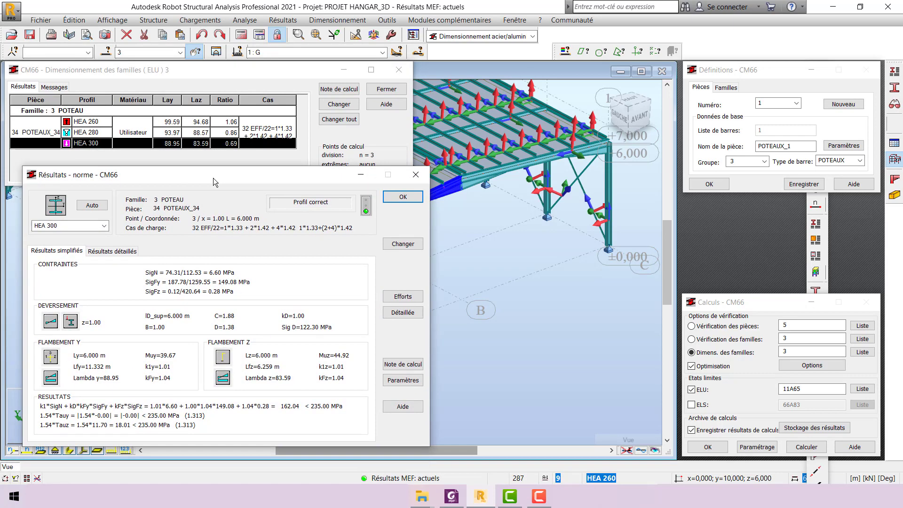
click(420, 246)
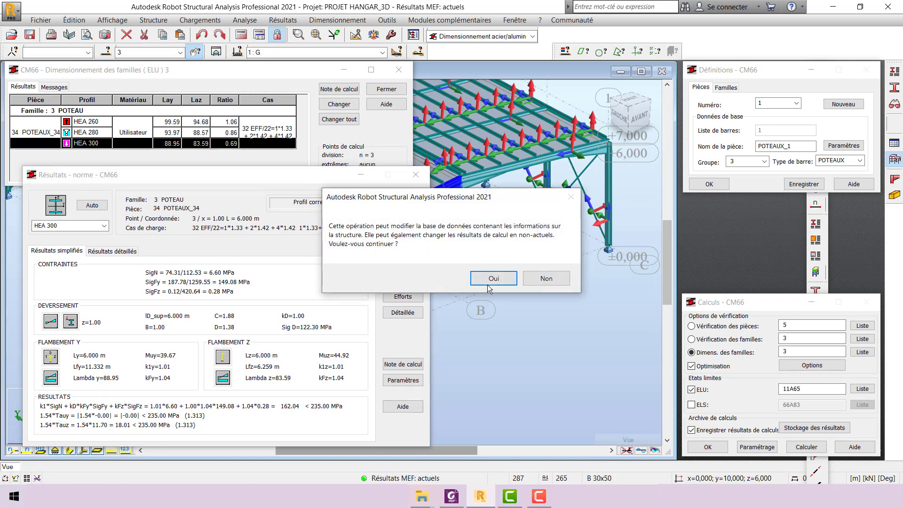
click(509, 282)
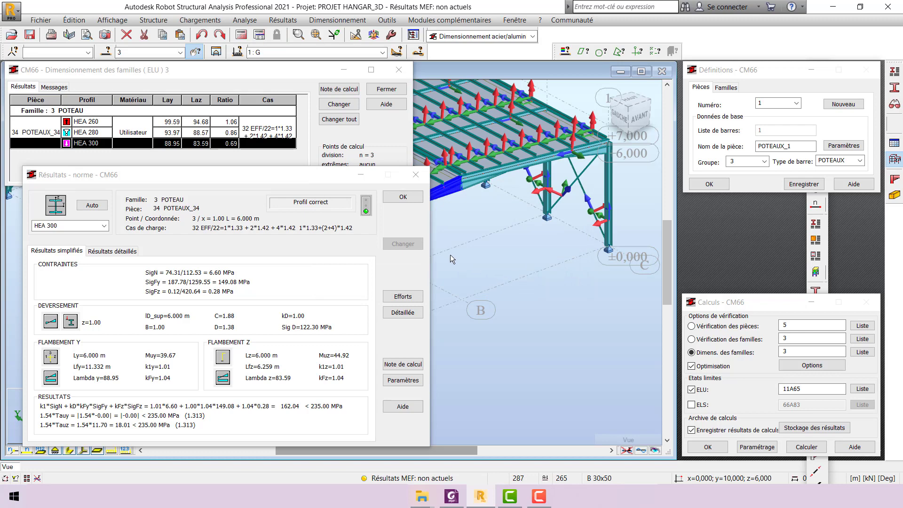
click(403, 197)
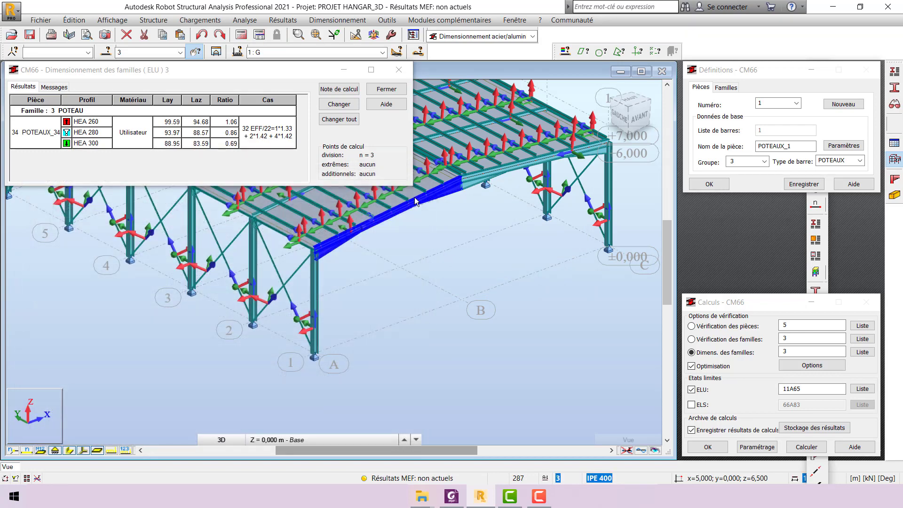
click(398, 69)
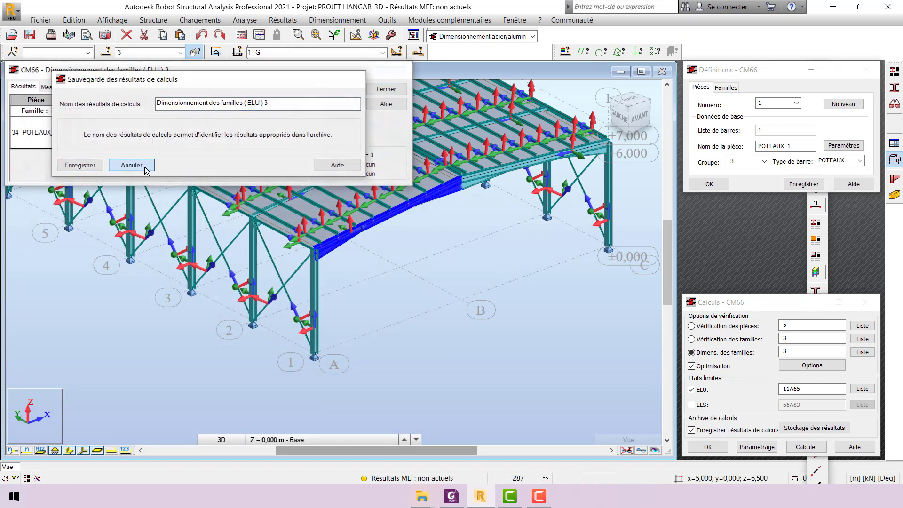
click(132, 164)
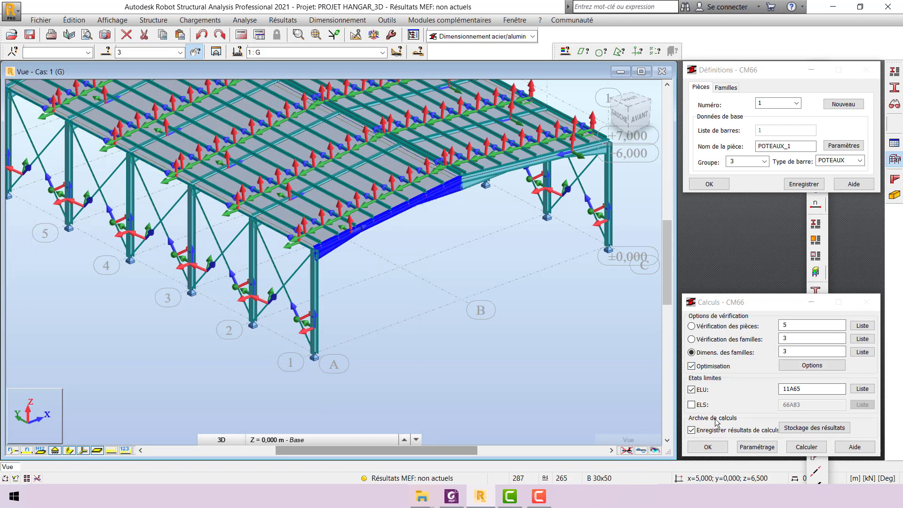
- Turn off the saving of calculation results and recalculate the structure with the HEA 300 columns
click(691, 430)
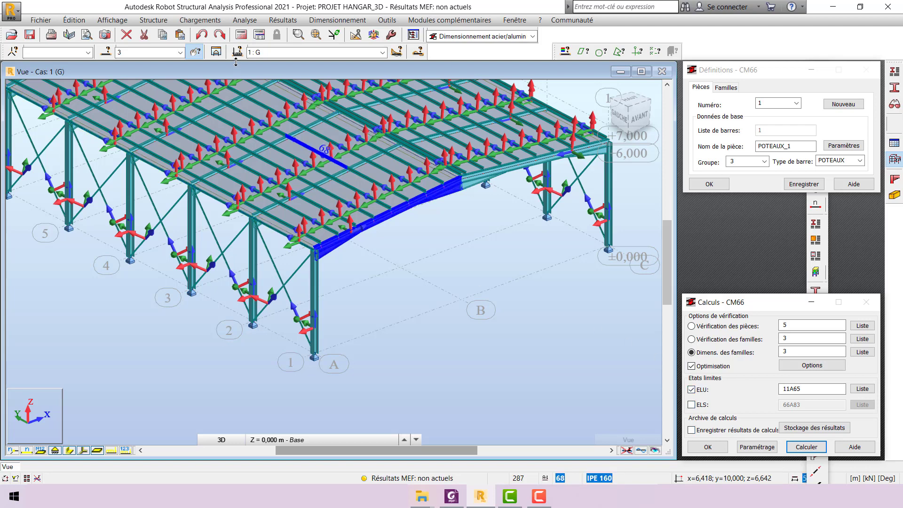
click(241, 36)
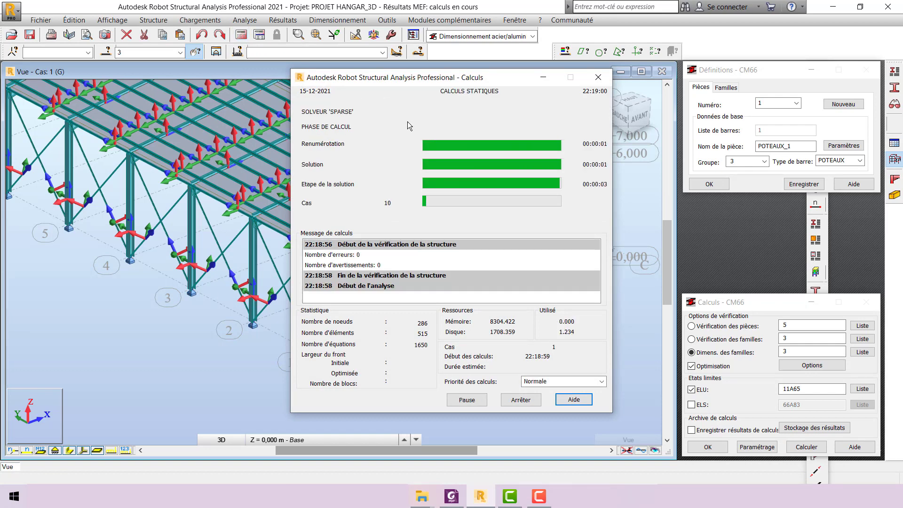
- Run the ELU family verification for POTEAU and examine its work ratio analysis, then close the results
click(691, 339)
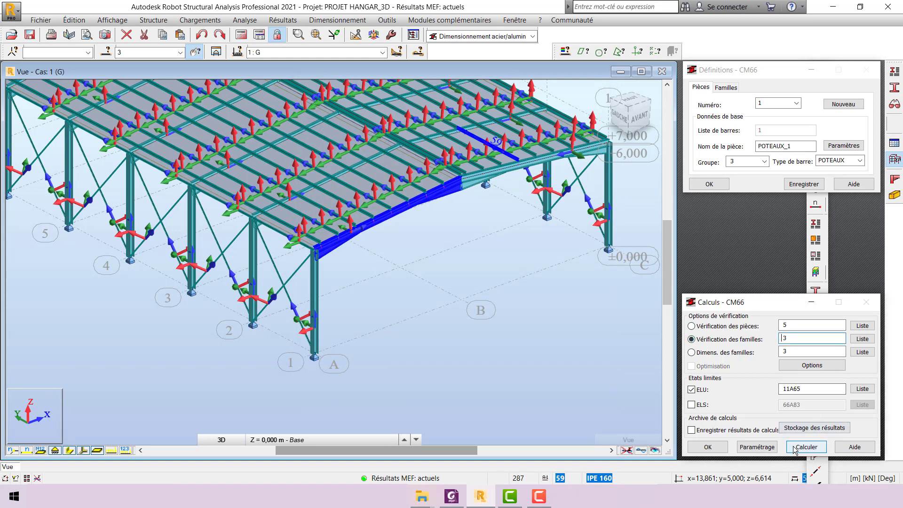
click(821, 451)
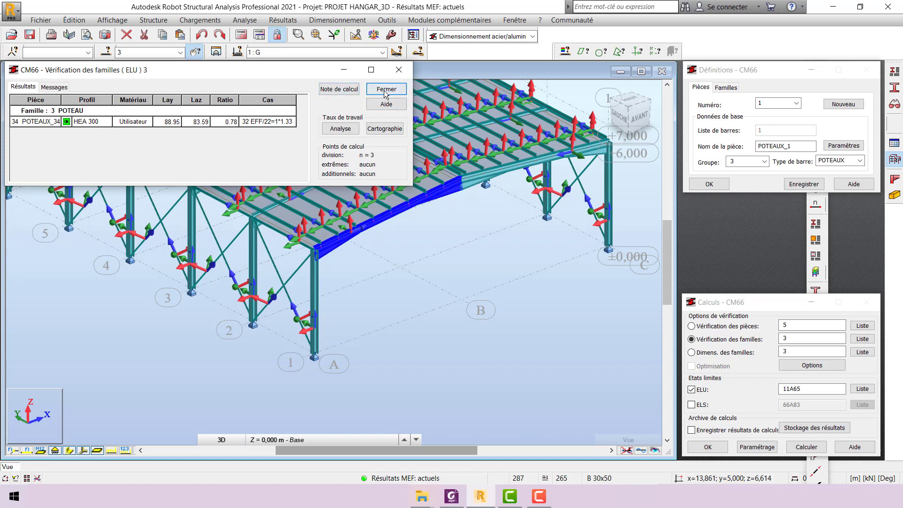
click(343, 130)
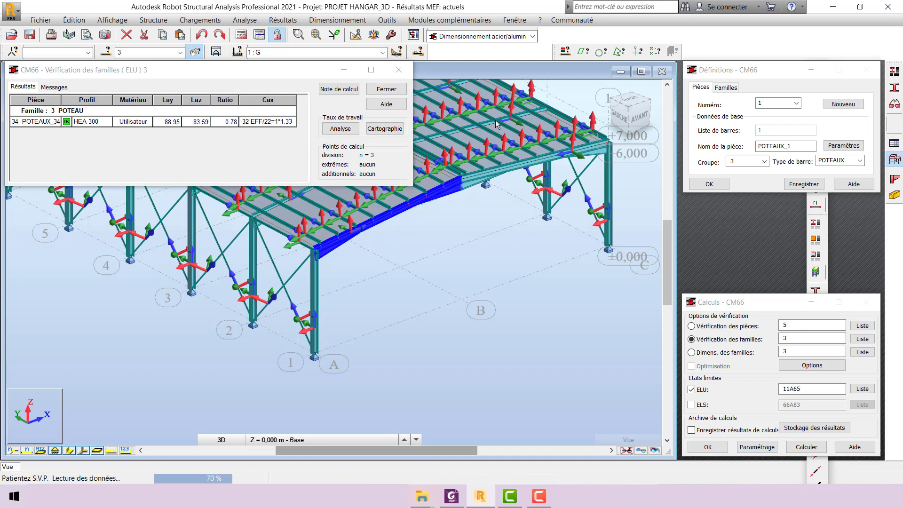
click(661, 201)
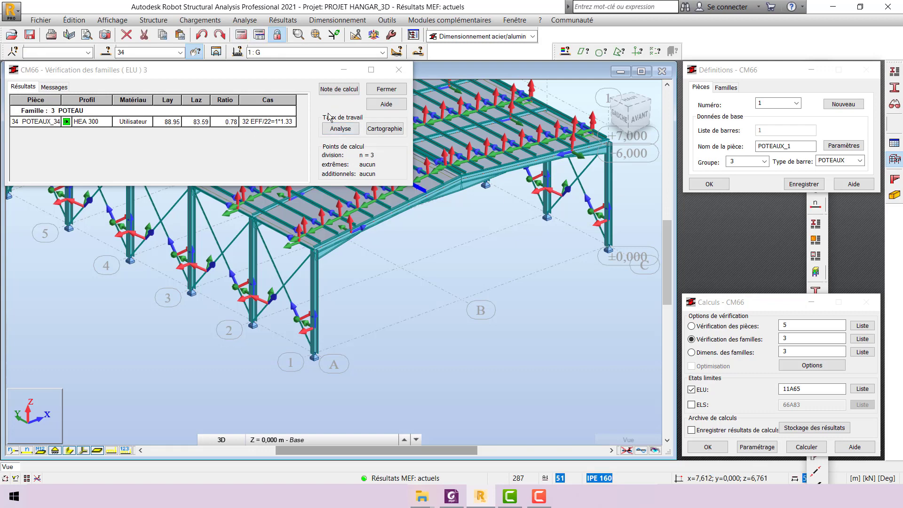
click(402, 70)
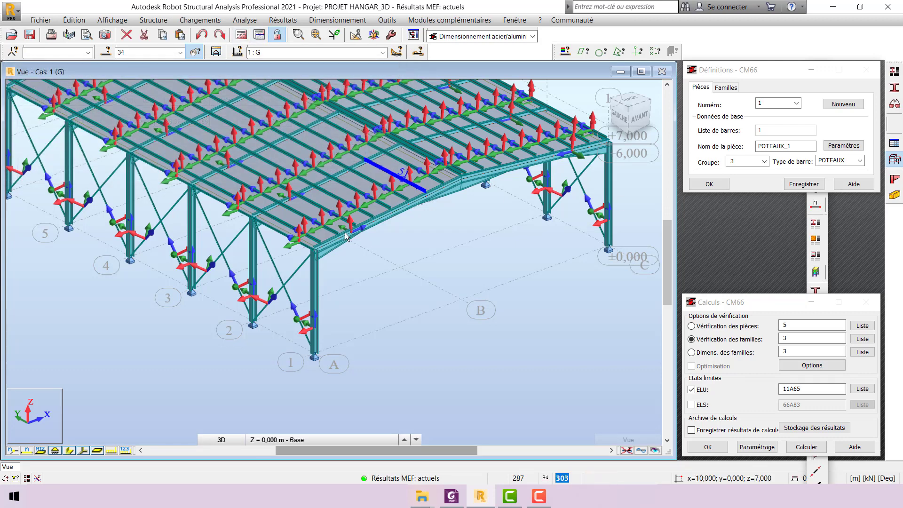
scroll(268, 287, down, 2)
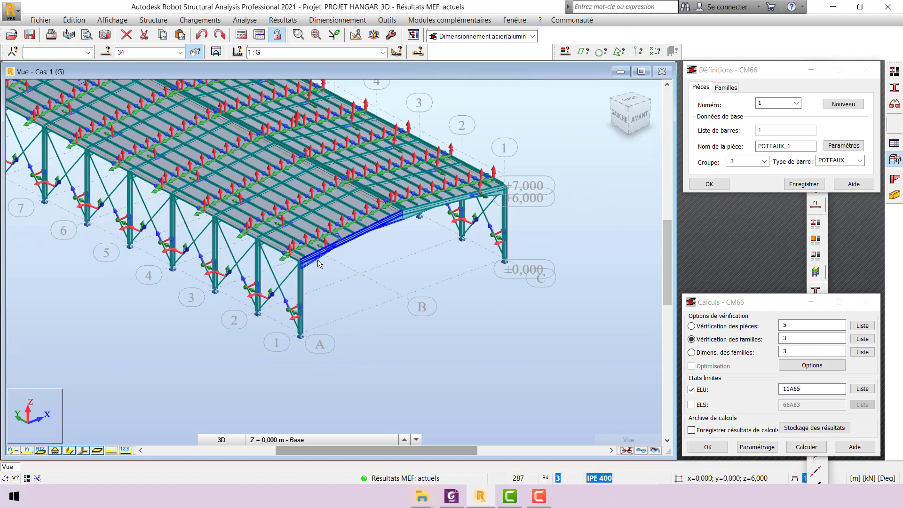
- Open the code parameters of the CONTREVENTEMENT bar type and disable buckling about the Y axis
scroll(317, 259, up, 3)
scroll(286, 279, up, 2)
scroll(286, 278, down, 3)
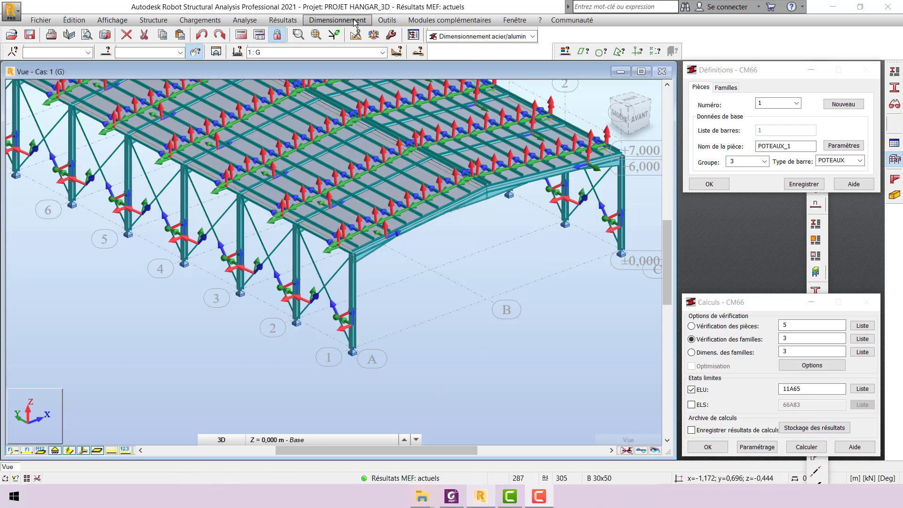
click(337, 20)
mouse_move(387, 20)
key(Left)
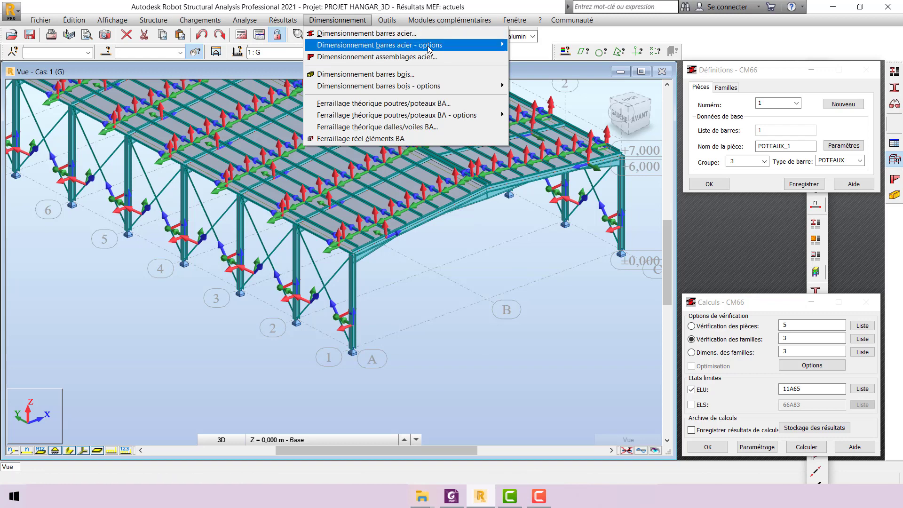
mouse_move(433, 46)
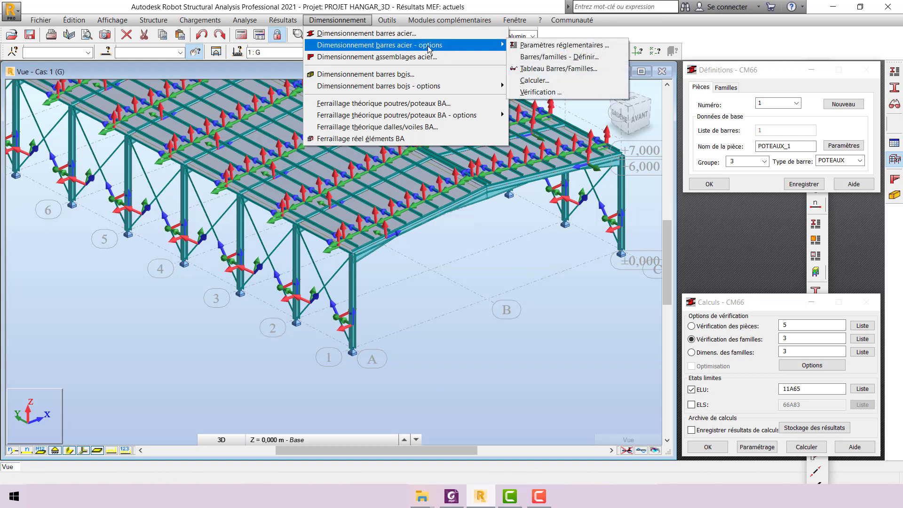
click(620, 45)
double_click(670, 144)
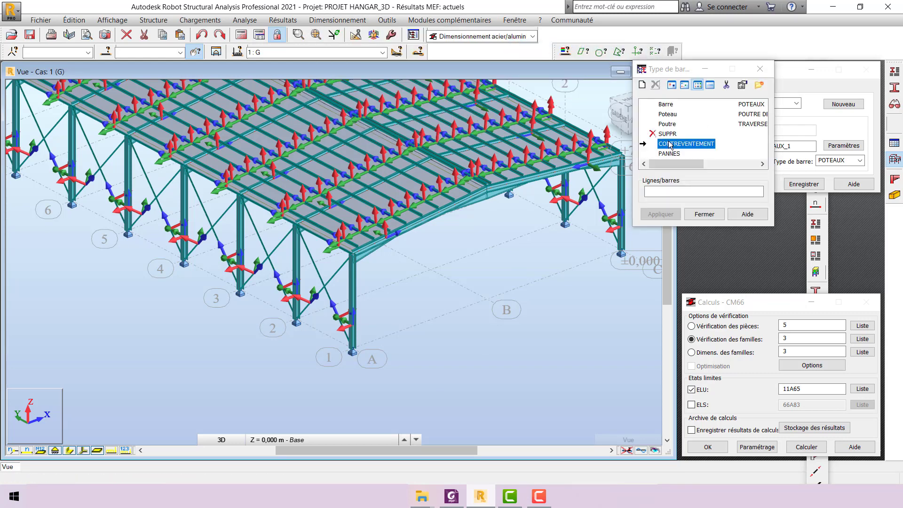
click(701, 181)
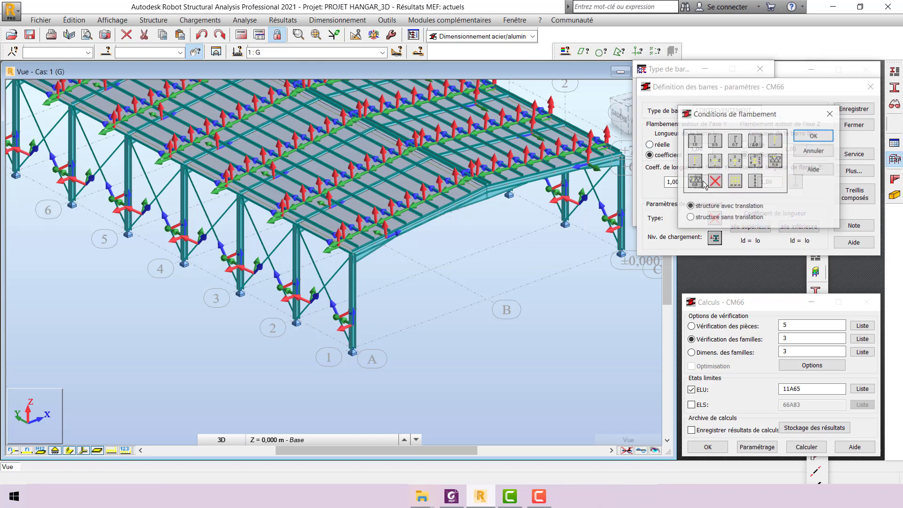
click(814, 140)
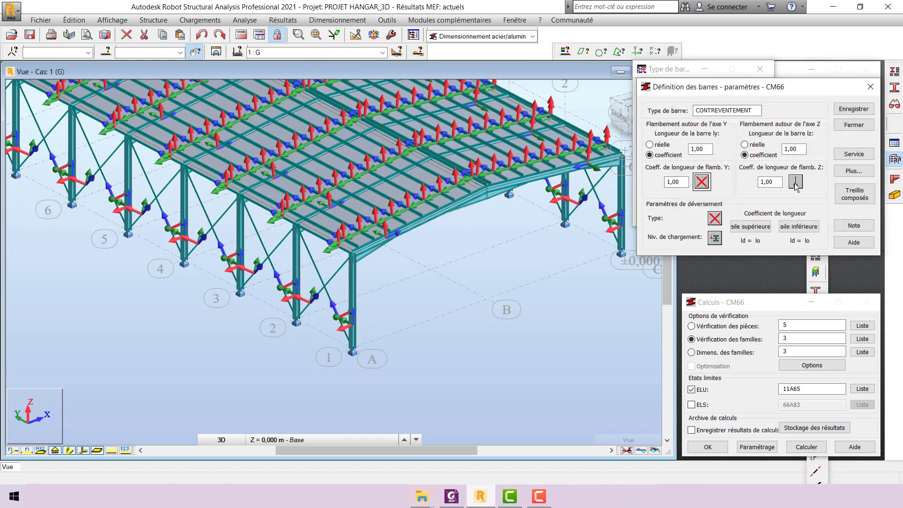
- Disable buckling about the Z axis for CONTREVENTEMENT and save over the existing bar type, then close its definition
click(795, 182)
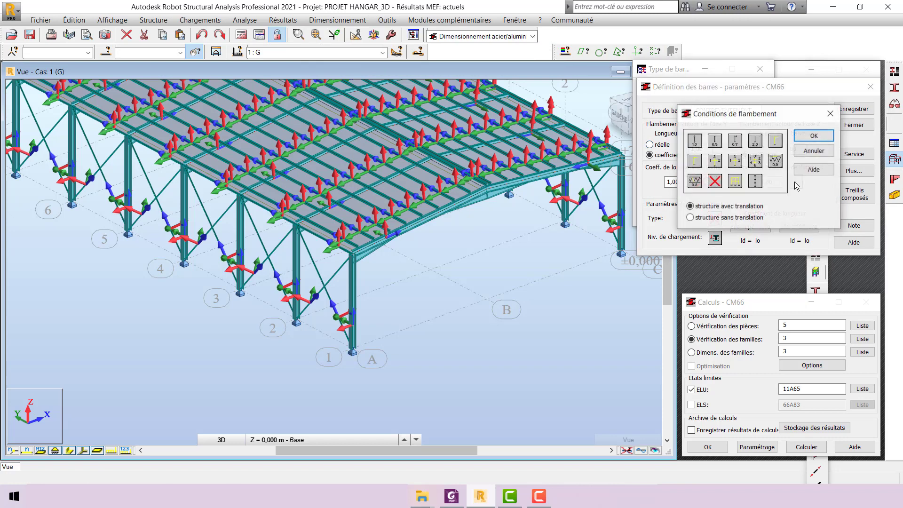
click(814, 136)
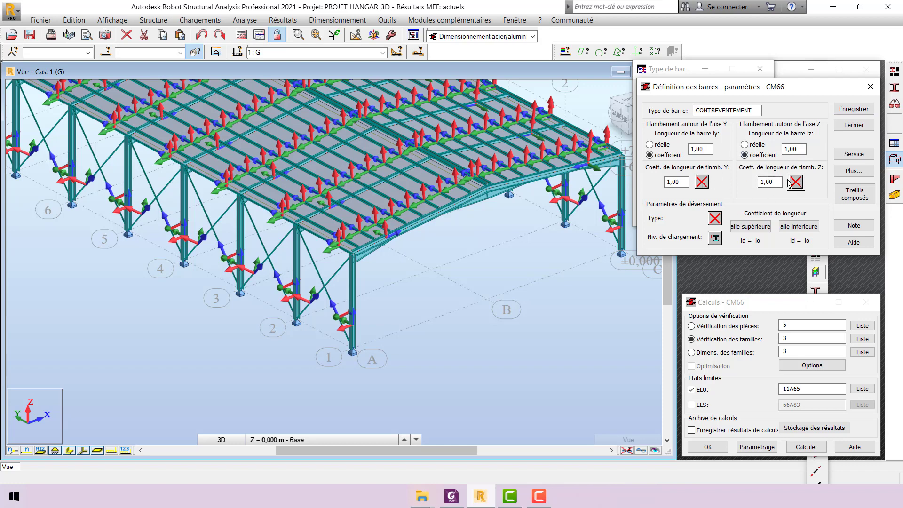
click(871, 109)
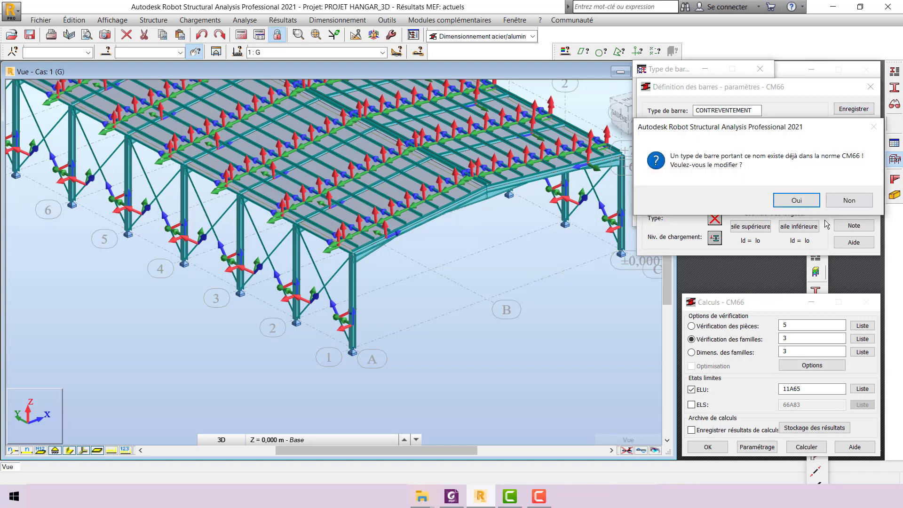
click(805, 201)
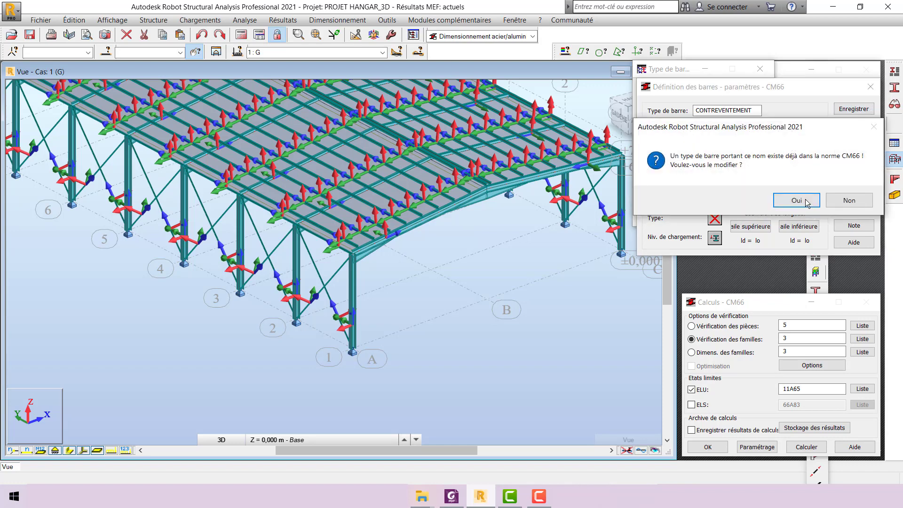
click(870, 87)
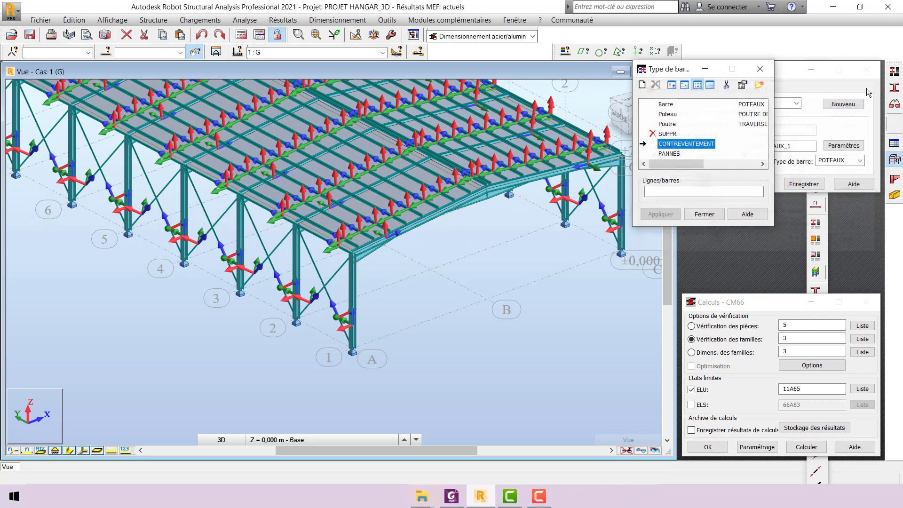
click(762, 71)
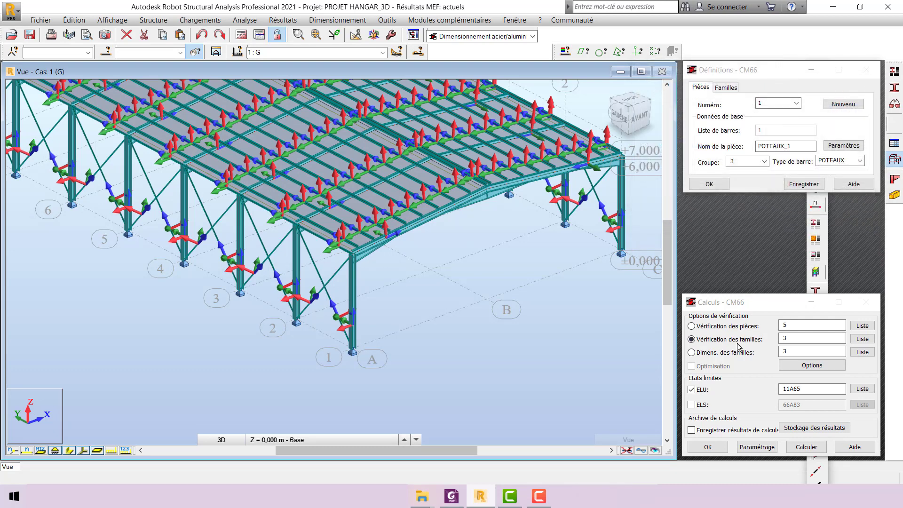
- Make CONTREVENTEMENT the only family to verify and run the ELU family verification
click(855, 342)
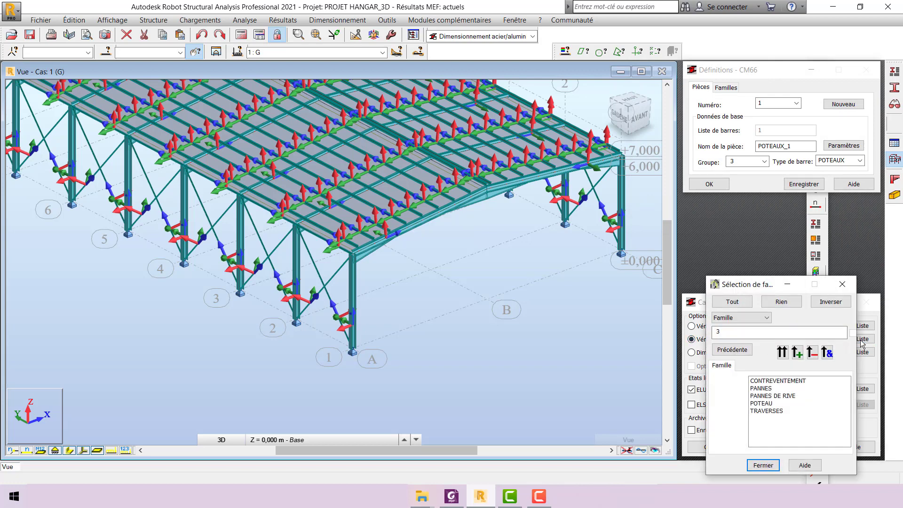
click(786, 382)
click(783, 354)
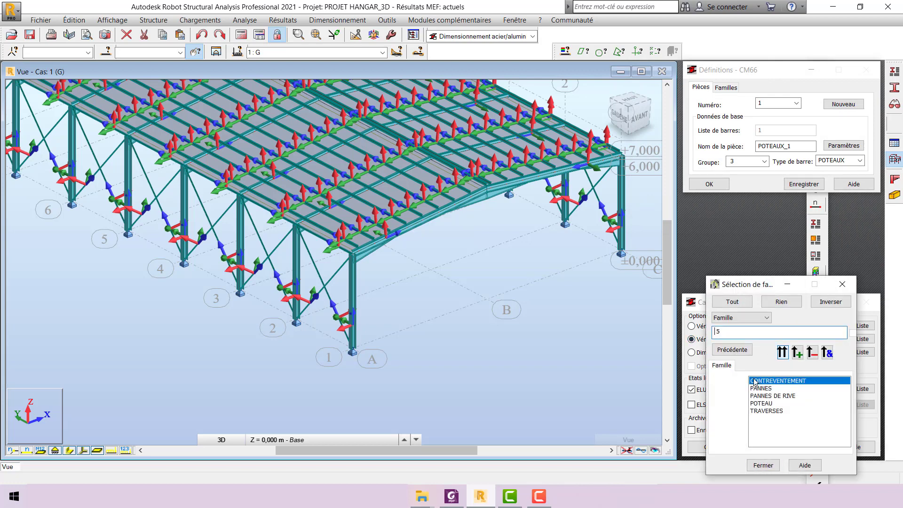
click(762, 465)
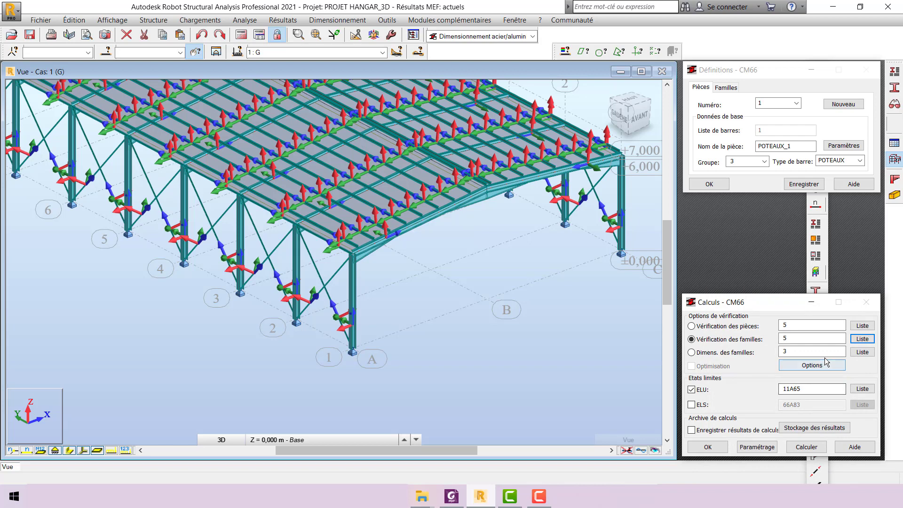
click(820, 450)
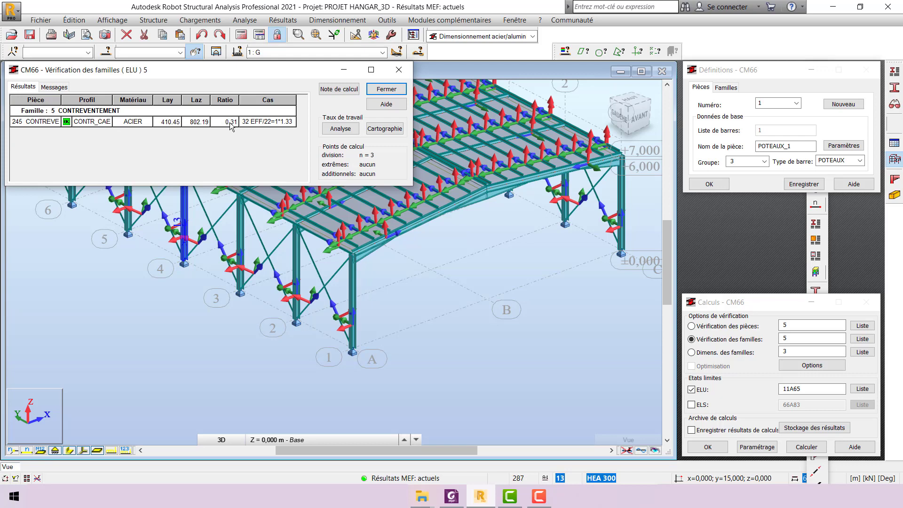
- Examine the detailed CM66 results of the governing CONTREVENTEMENT member and its available profiles, then close the verification results
double_click(84, 123)
drag(216, 204, 249, 119)
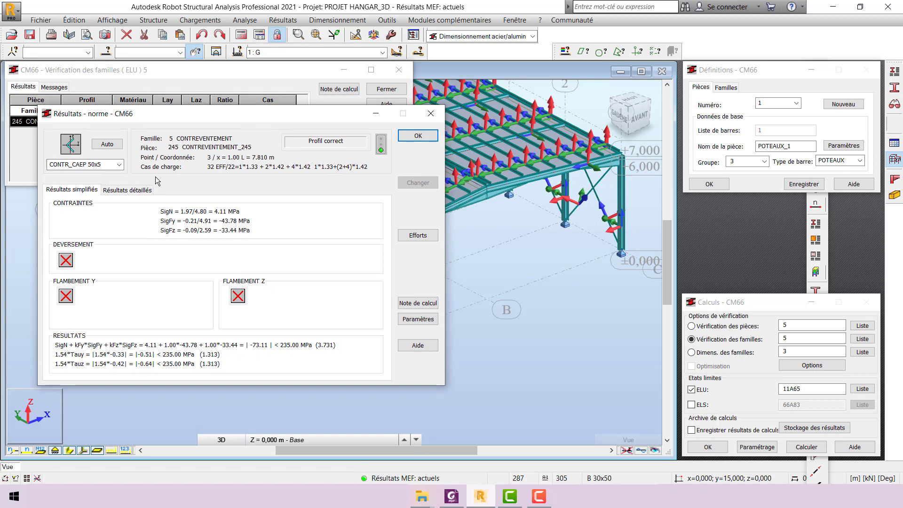
click(119, 164)
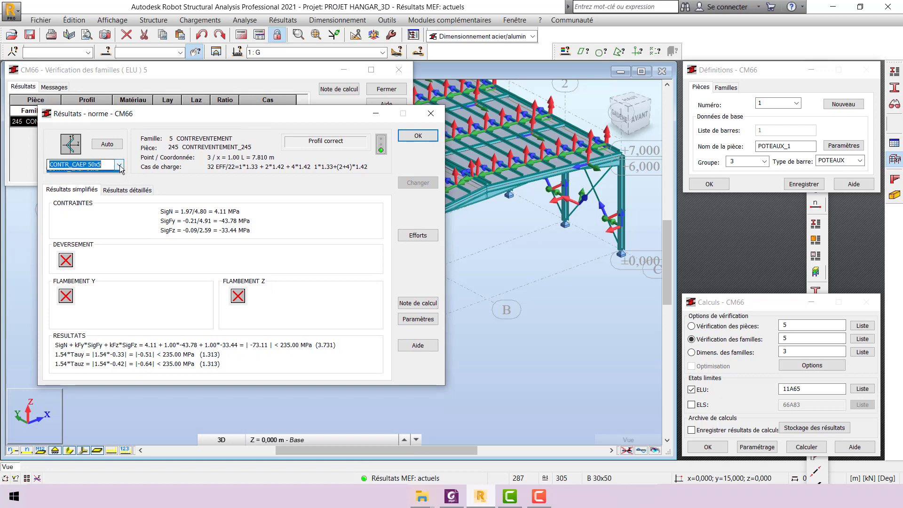
click(88, 174)
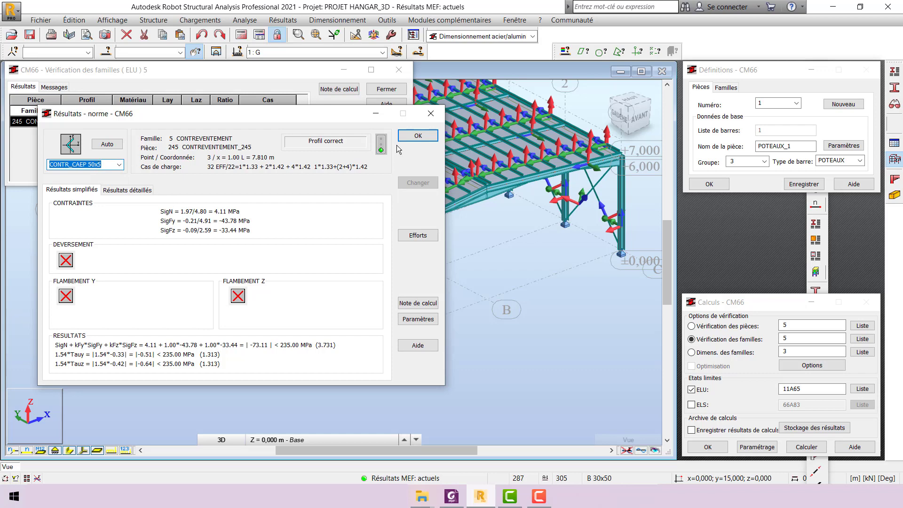
click(421, 136)
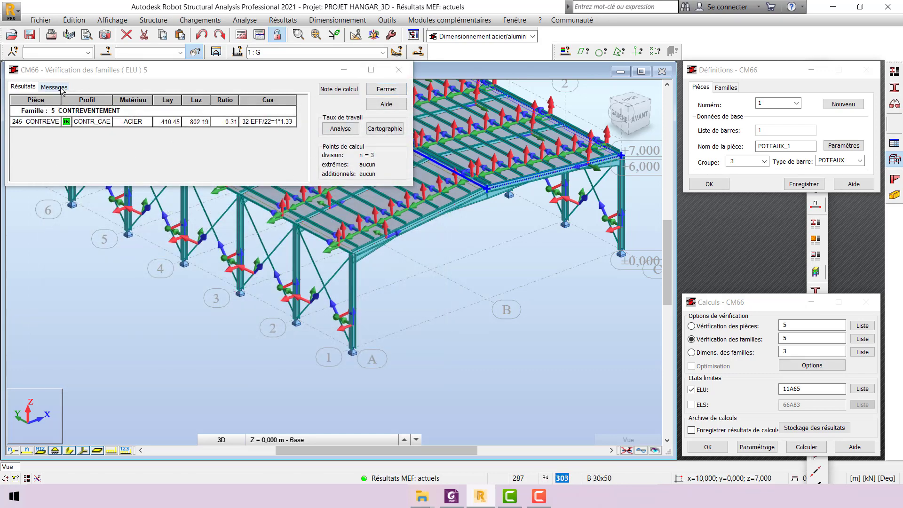
click(386, 90)
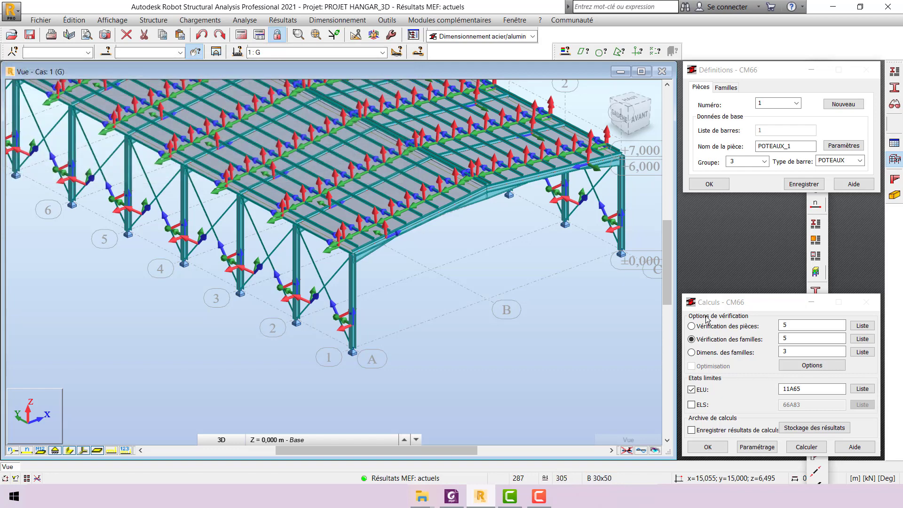
- Run the ELU family design for CONTREVENTEMENT without optimisation and review the proposed profiles, then close the results without changing the section
click(723, 352)
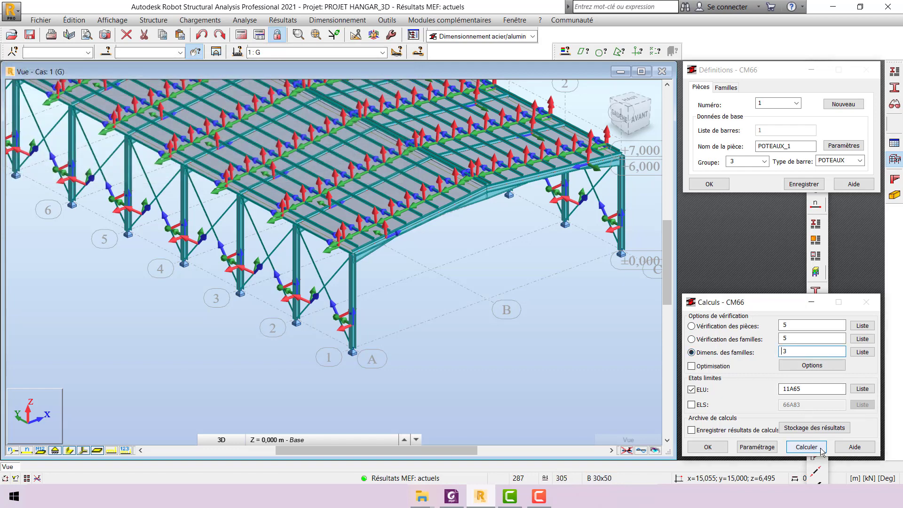
click(862, 351)
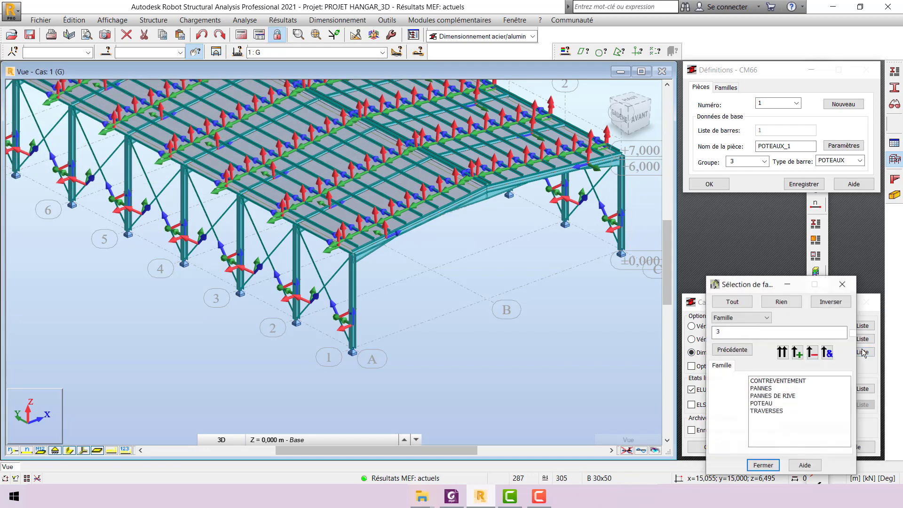
click(784, 382)
click(763, 464)
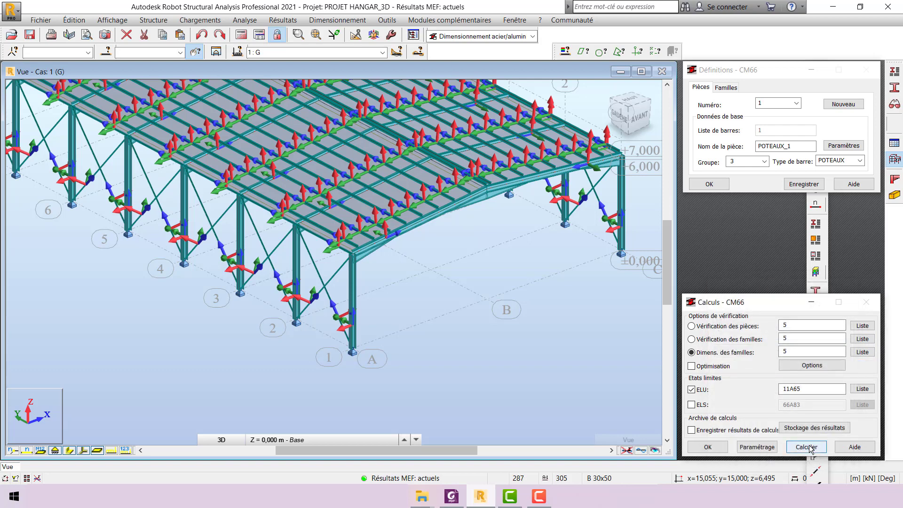
click(807, 447)
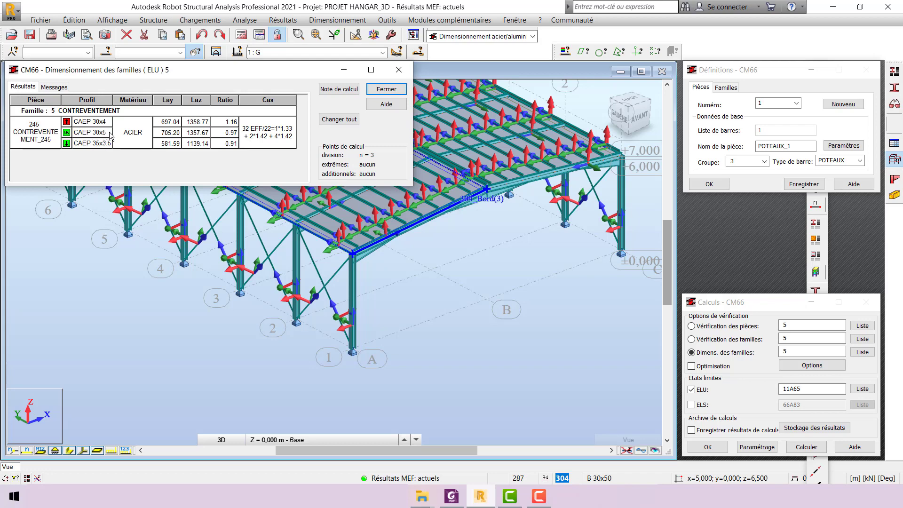
click(401, 69)
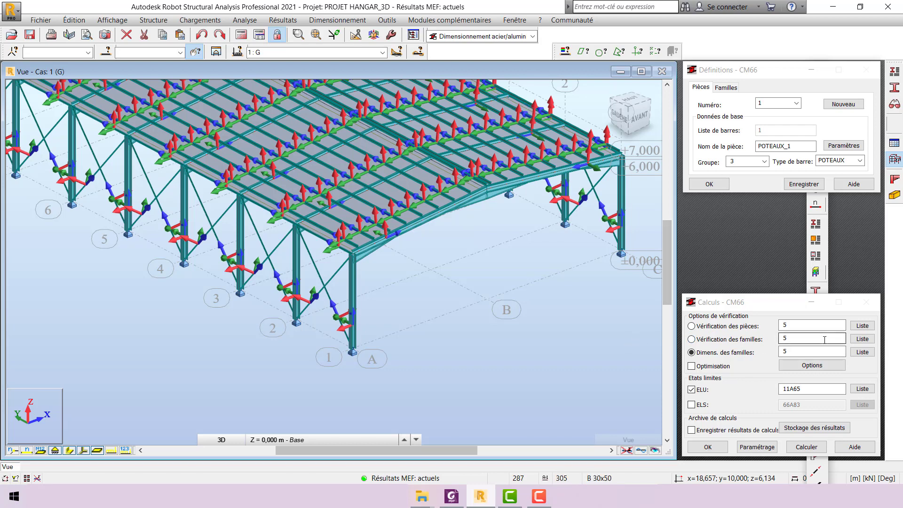
- Examine the wall bracing, columns and roof members around the hangar's front frames in the 3D view
scroll(324, 263, up, 6)
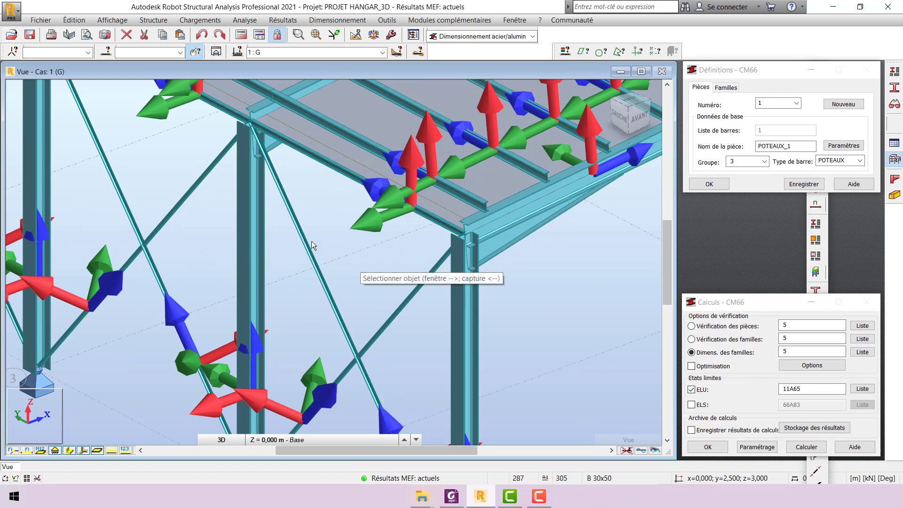
scroll(312, 240, up, 2)
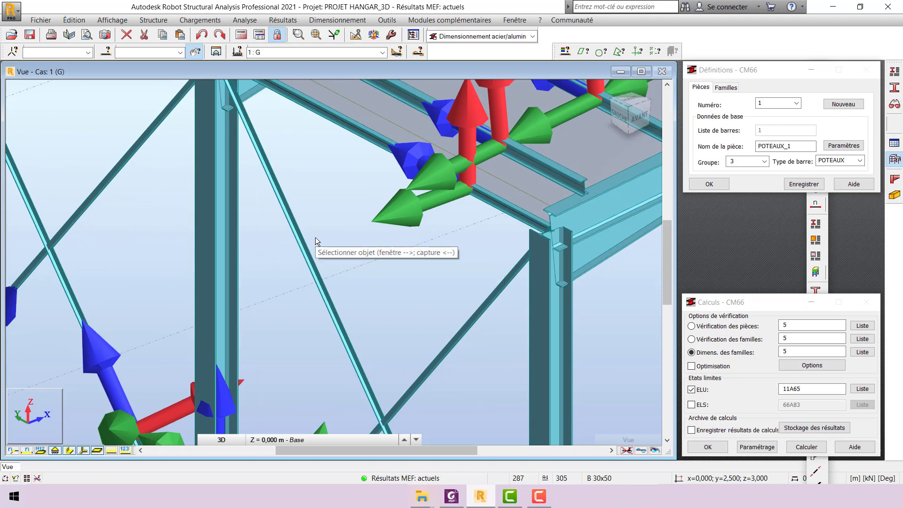
scroll(272, 245, down, 3)
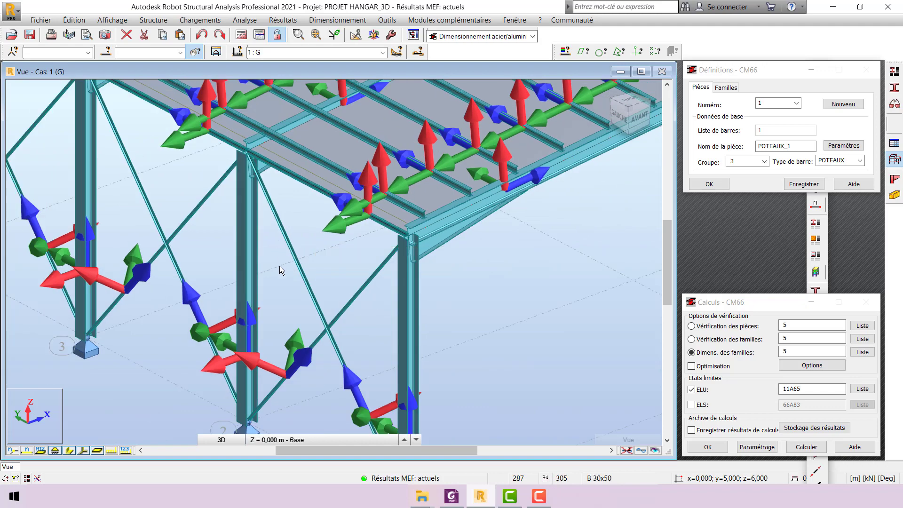
scroll(279, 266, down, 5)
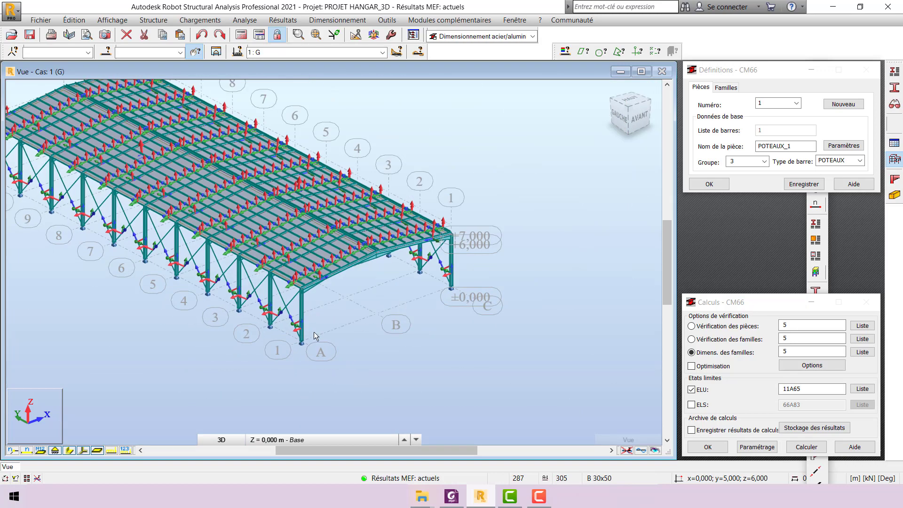
scroll(314, 331, up, 5)
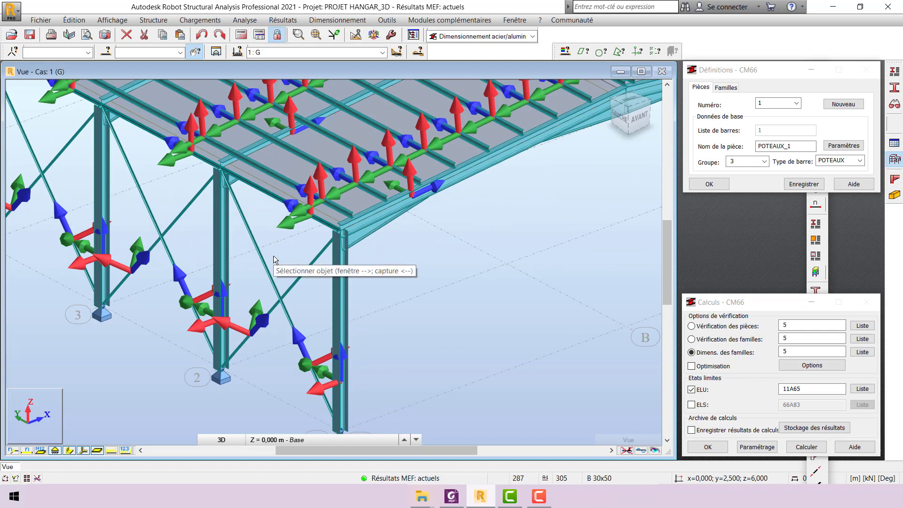
scroll(252, 268, down, 4)
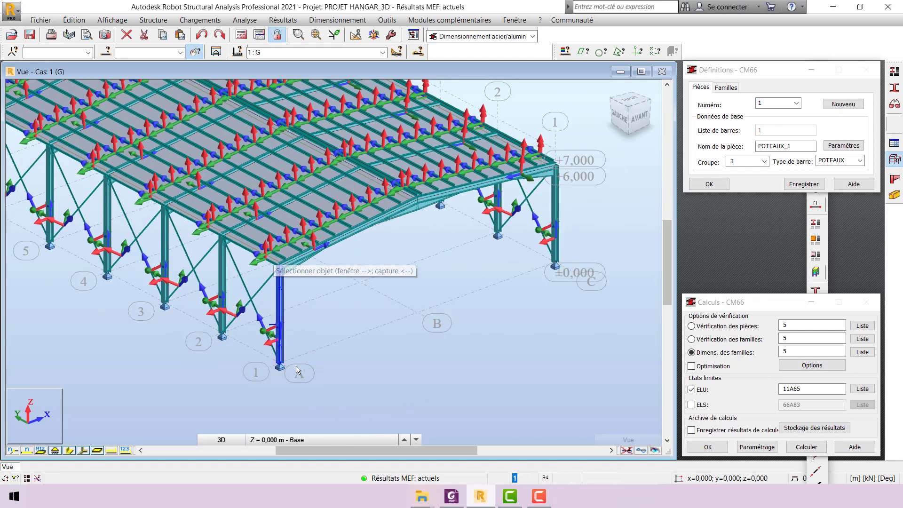
scroll(355, 368, down, 2)
scroll(423, 301, up, 6)
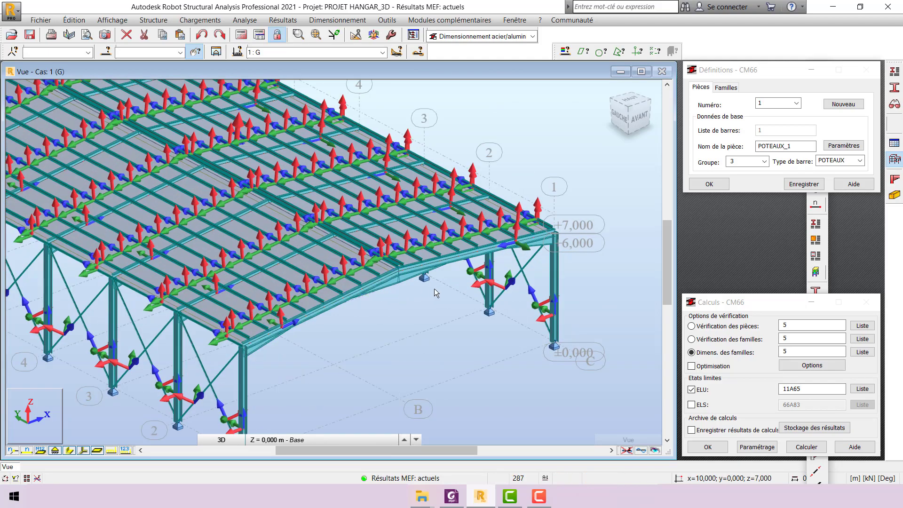
scroll(356, 214, up, 2)
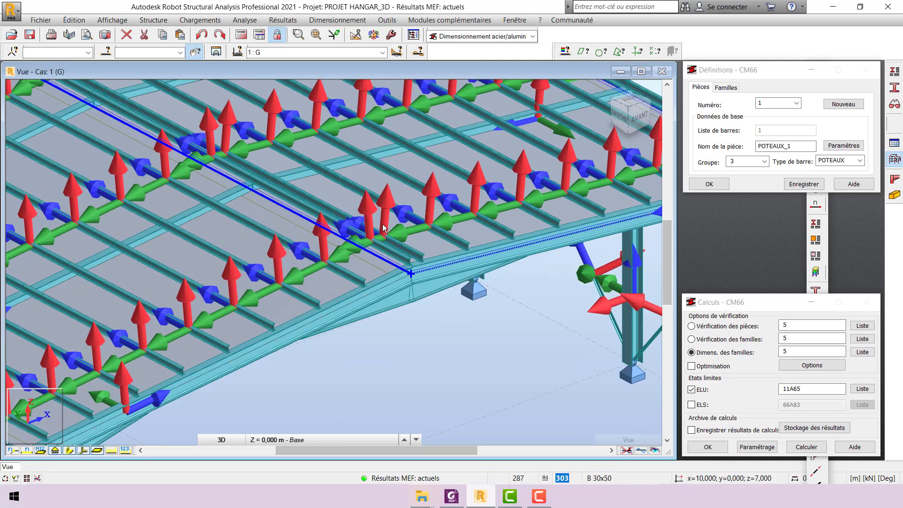
scroll(346, 308, down, 3)
scroll(252, 283, up, 4)
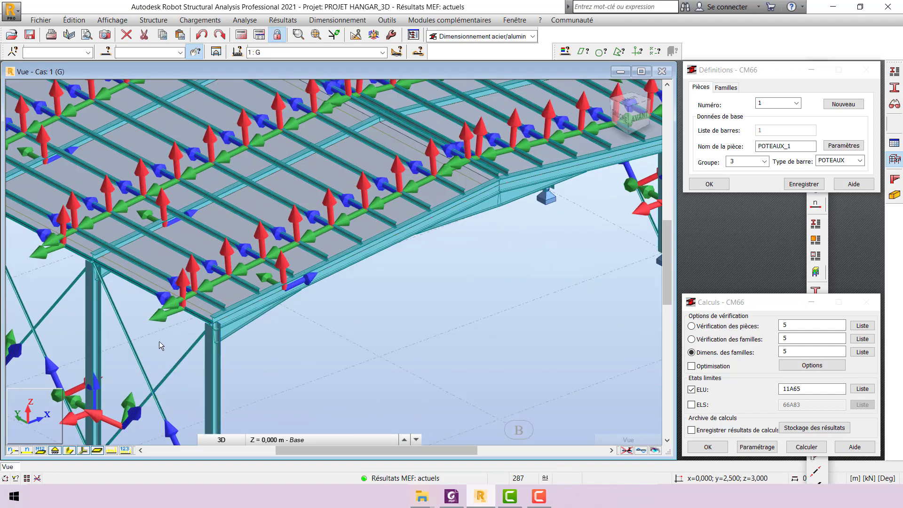
scroll(125, 347, down, 3)
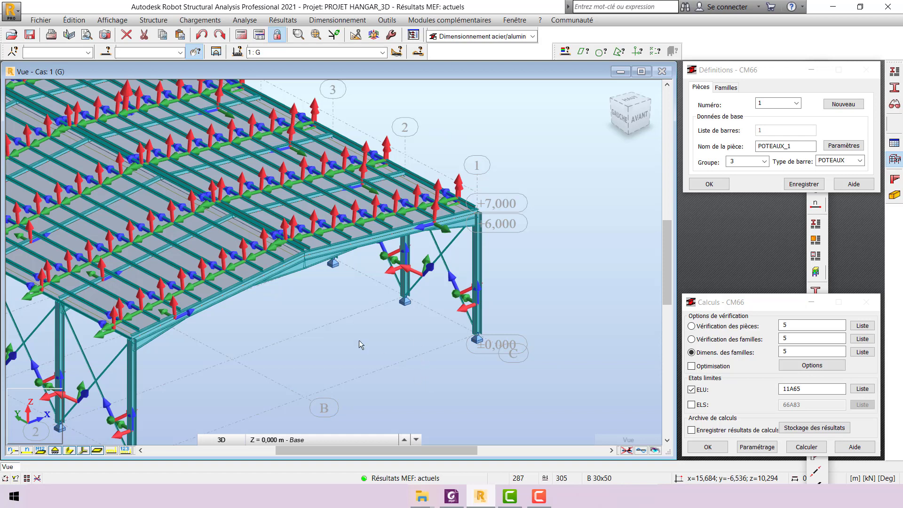
scroll(368, 261, down, 2)
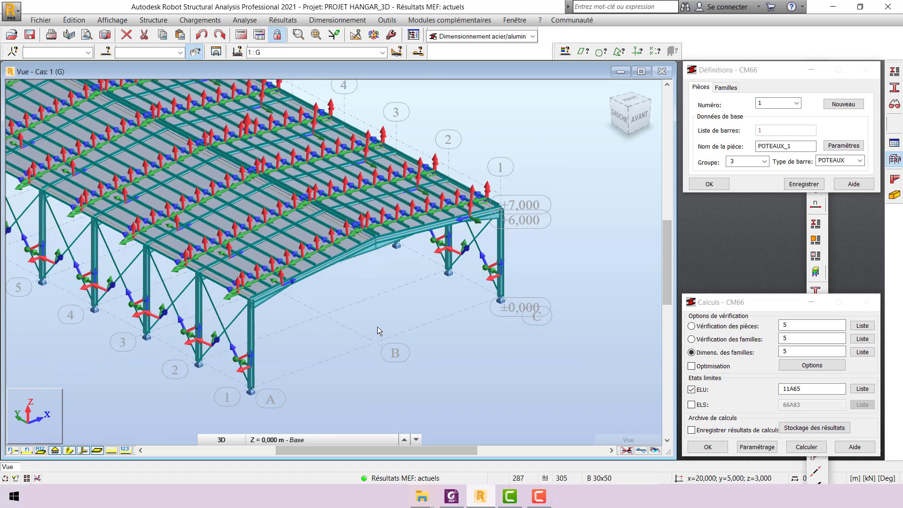